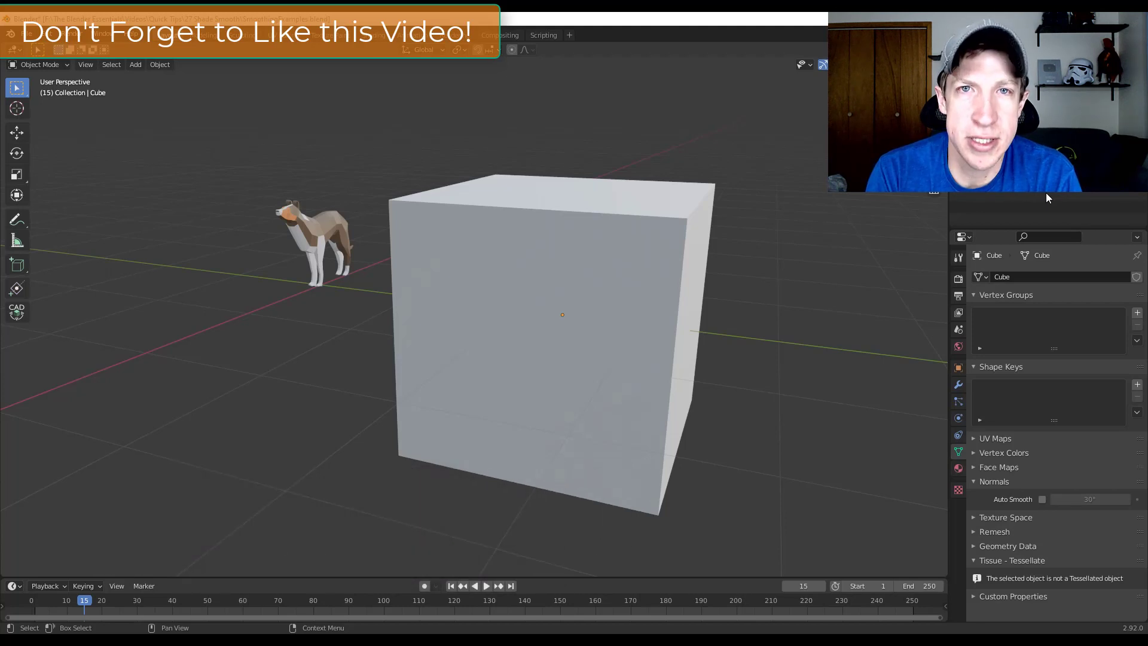
Step: Orbit around the scene, select the cube and shade it smooth
{"action": "middle_click_drag", "start_coordinate": [693, 326], "coordinate": [628, 215]}
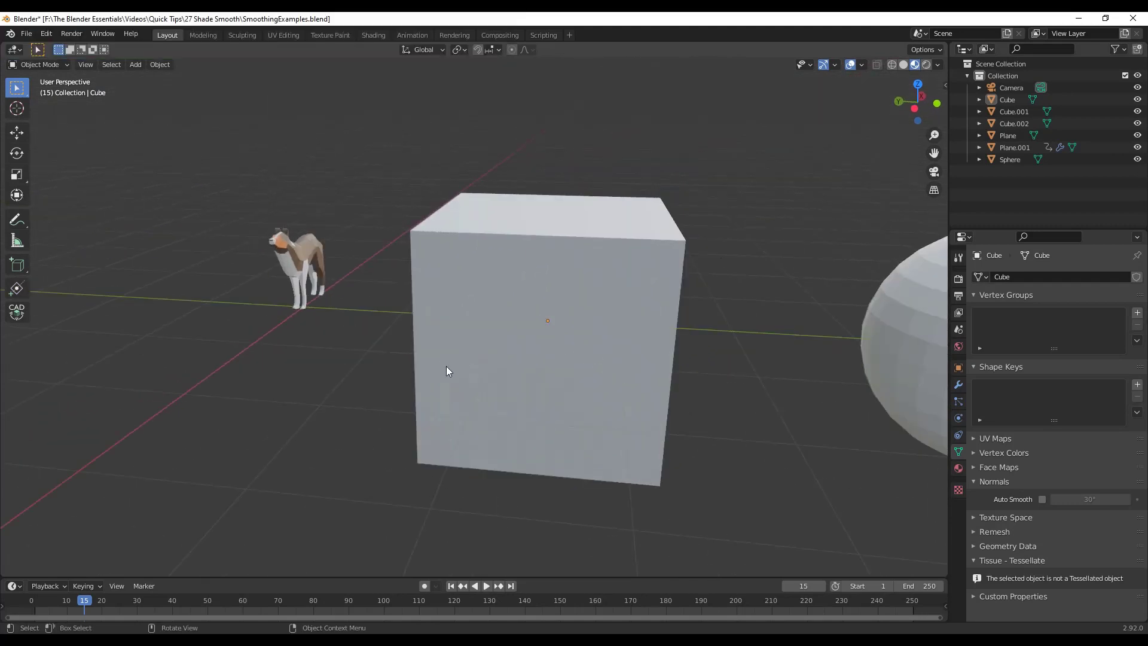
{"action": "scroll", "coordinate": [460, 340], "scroll_direction": "down", "scroll_amount": 3}
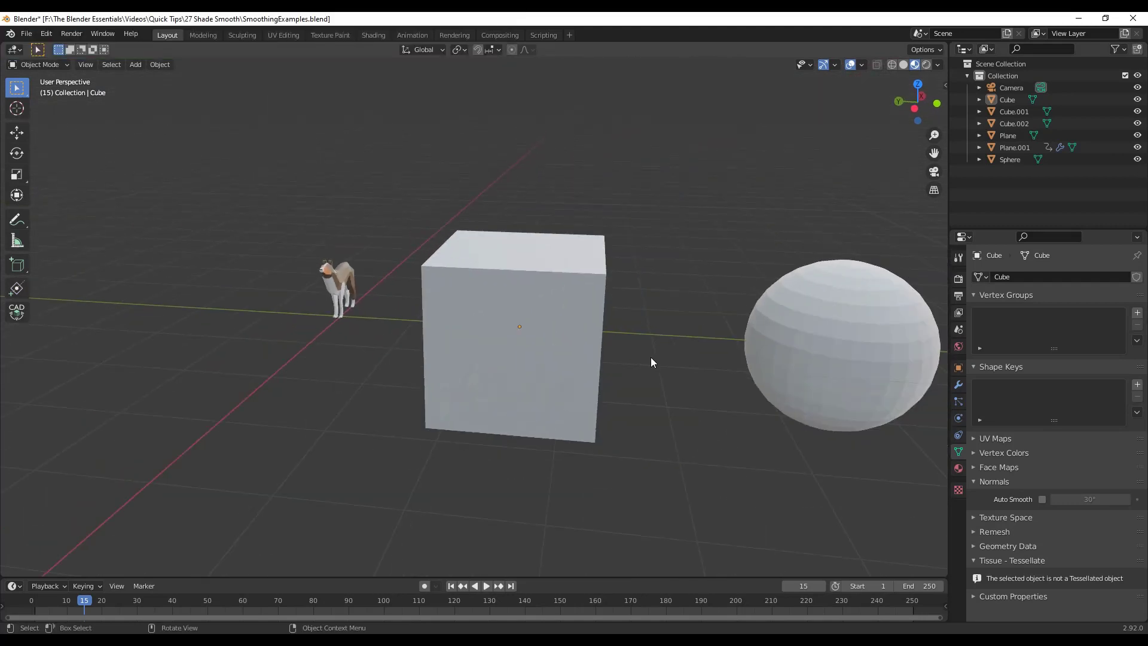
{"action": "middle_click_drag", "start_coordinate": [594, 296], "coordinate": [634, 254]}
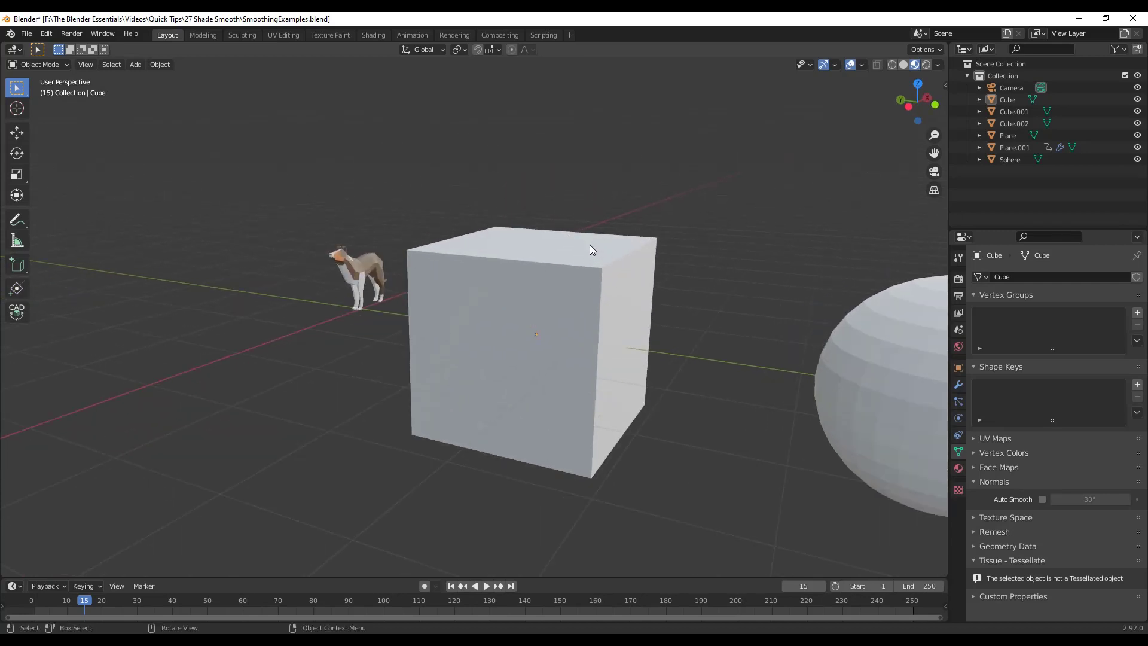
{"action": "middle_click_drag", "start_coordinate": [662, 290], "coordinate": [591, 312]}
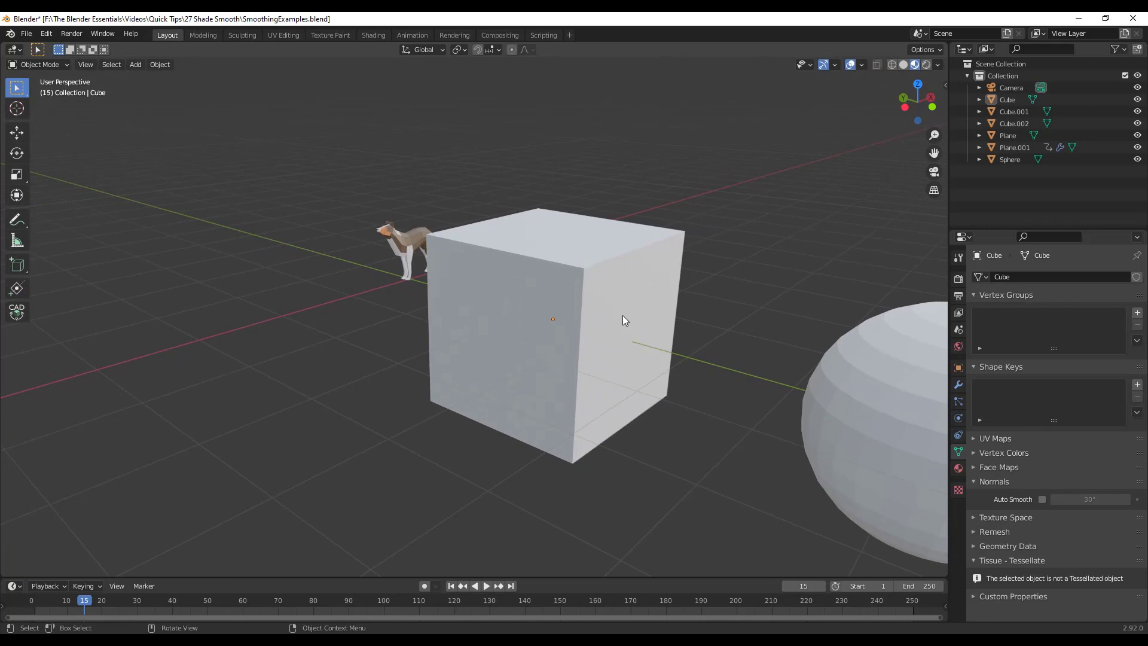
{"action": "scroll", "coordinate": [594, 317], "scroll_direction": "up", "scroll_amount": 5}
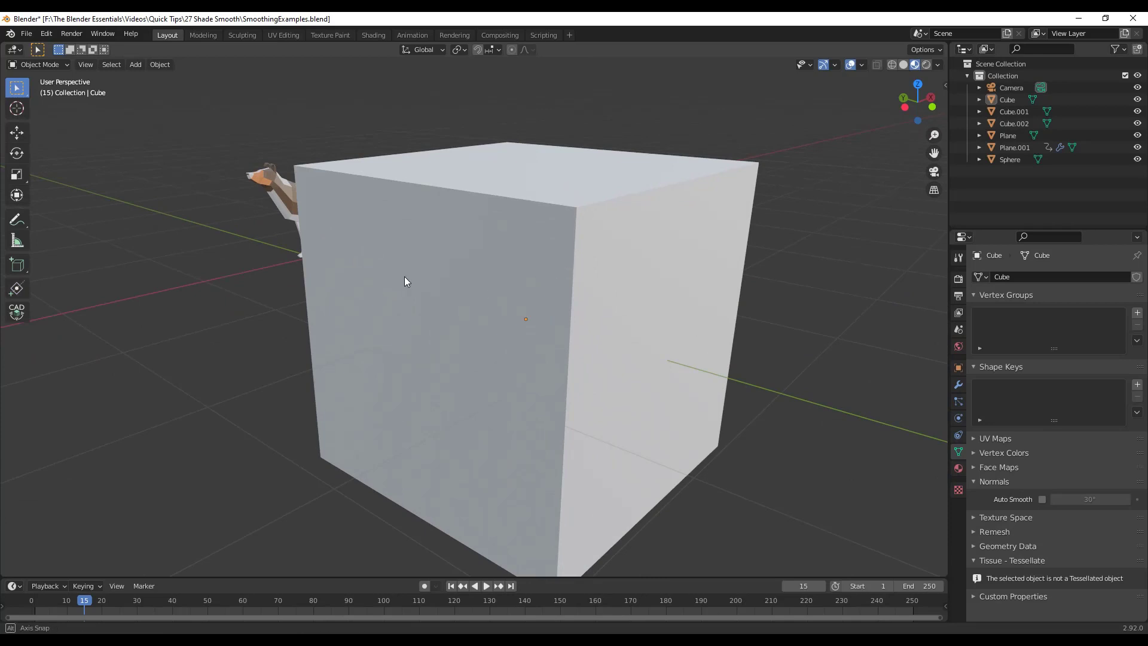
{"action": "middle_click_drag", "start_coordinate": [404, 276], "coordinate": [514, 192]}
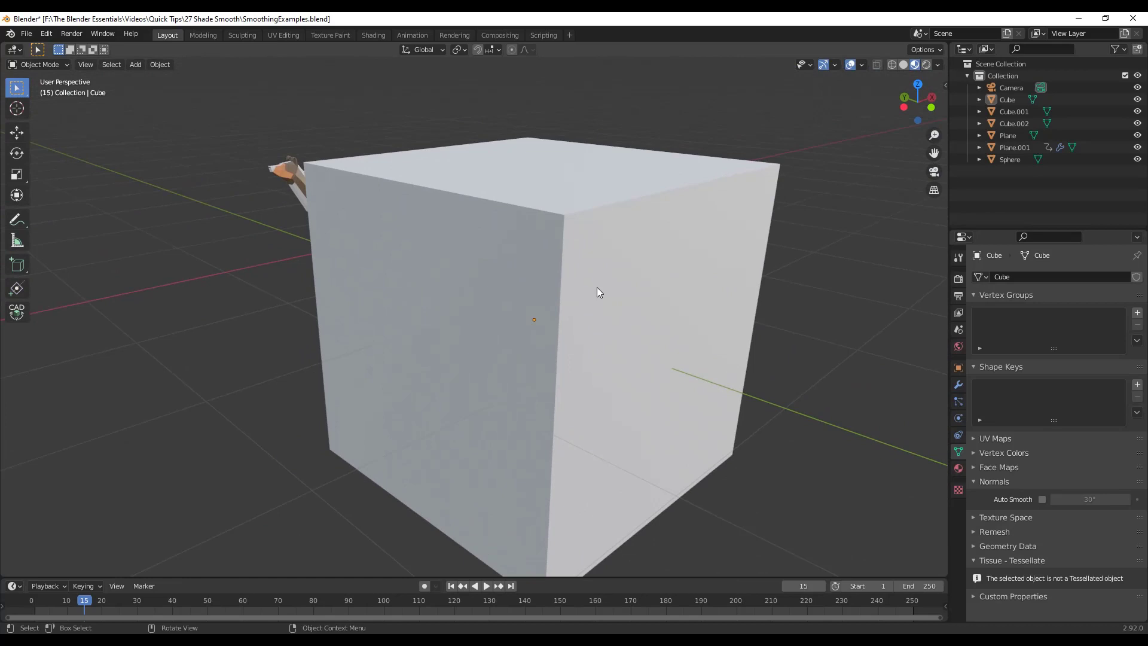
{"action": "scroll", "coordinate": [599, 292], "scroll_direction": "down", "scroll_amount": 3}
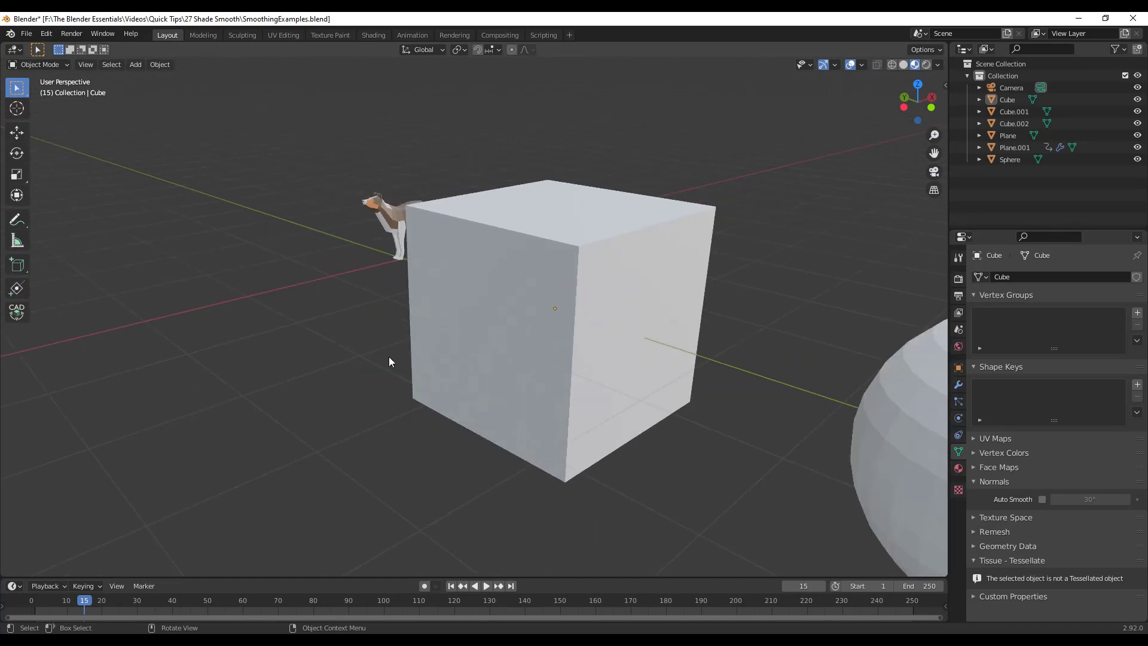
{"action": "left_click", "coordinate": [466, 305]}
{"action": "right_click", "coordinate": [499, 287]}
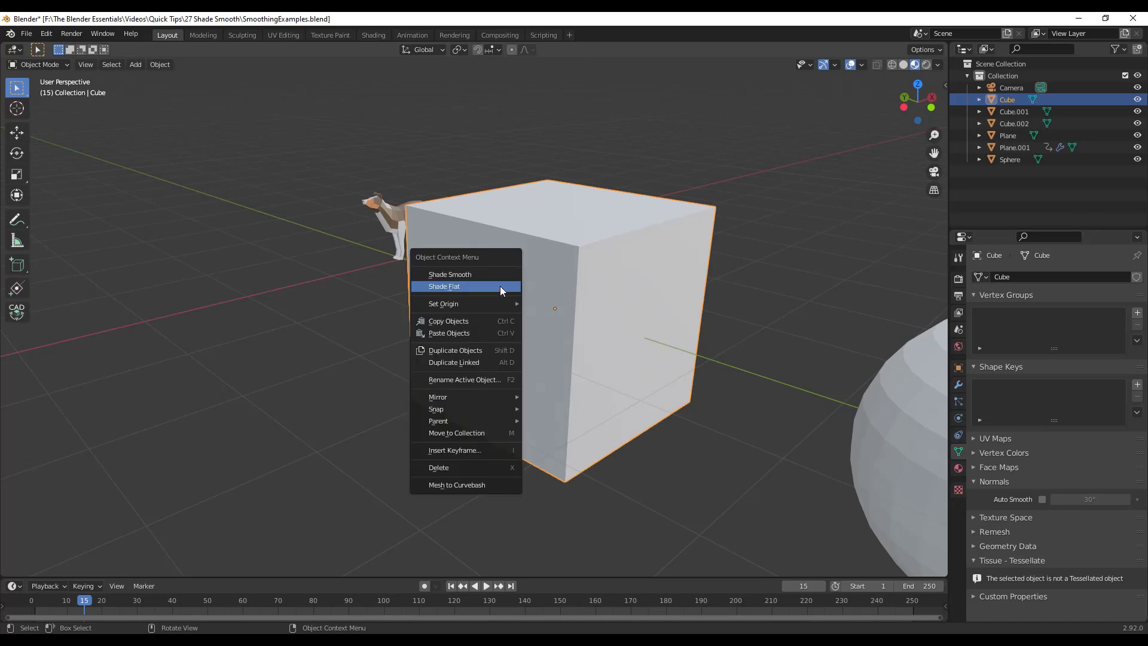
{"action": "left_click", "coordinate": [489, 278]}
Step: Inspect the smooth-shaded cube, then return it to flat shading
{"action": "mouse_move", "coordinate": [495, 277]}
{"action": "middle_mouse_down"}
{"action": "mouse_move", "coordinate": [544, 249]}
{"action": "mouse_move", "coordinate": [619, 255]}
{"action": "mouse_move", "coordinate": [658, 238]}
{"action": "middle_mouse_up"}
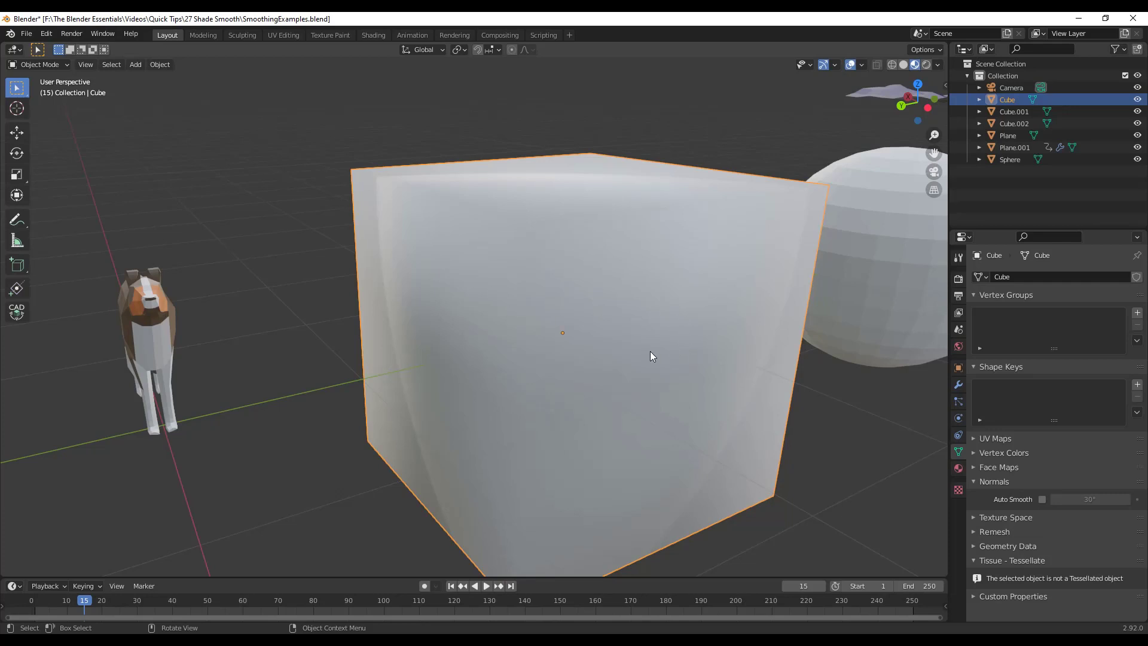
{"action": "scroll", "coordinate": [651, 351], "scroll_direction": "down", "scroll_amount": 5}
{"action": "middle_click_drag", "start_coordinate": [651, 350], "coordinate": [604, 318]}
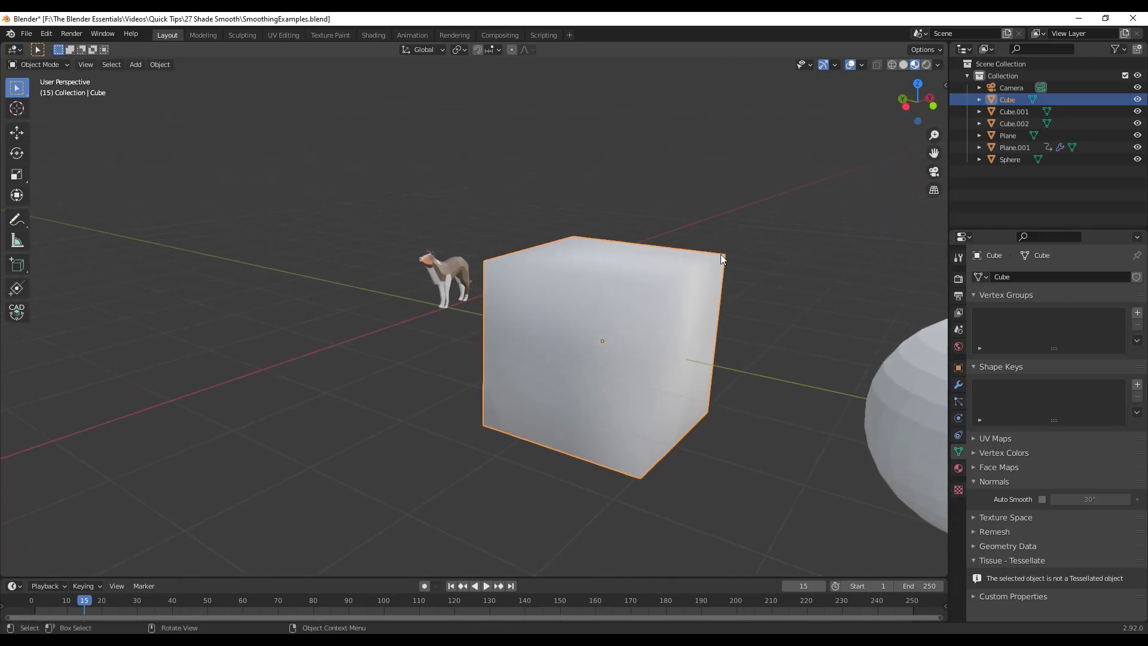
{"action": "right_click", "coordinate": [595, 307]}
{"action": "left_click", "coordinate": [567, 316]}
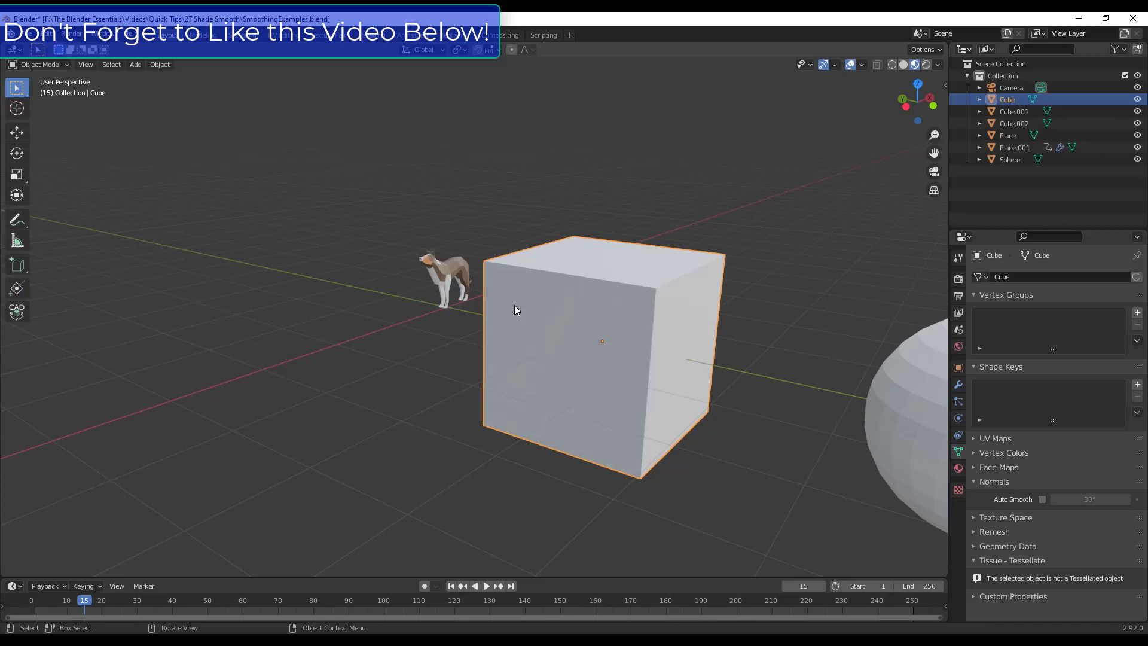
Step: Select the sphere and enter face-select Edit Mode with nothing selected
{"action": "scroll", "coordinate": [518, 307], "scroll_direction": "down", "scroll_amount": 5}
{"action": "scroll", "coordinate": [700, 346], "scroll_direction": "up", "scroll_amount": 6}
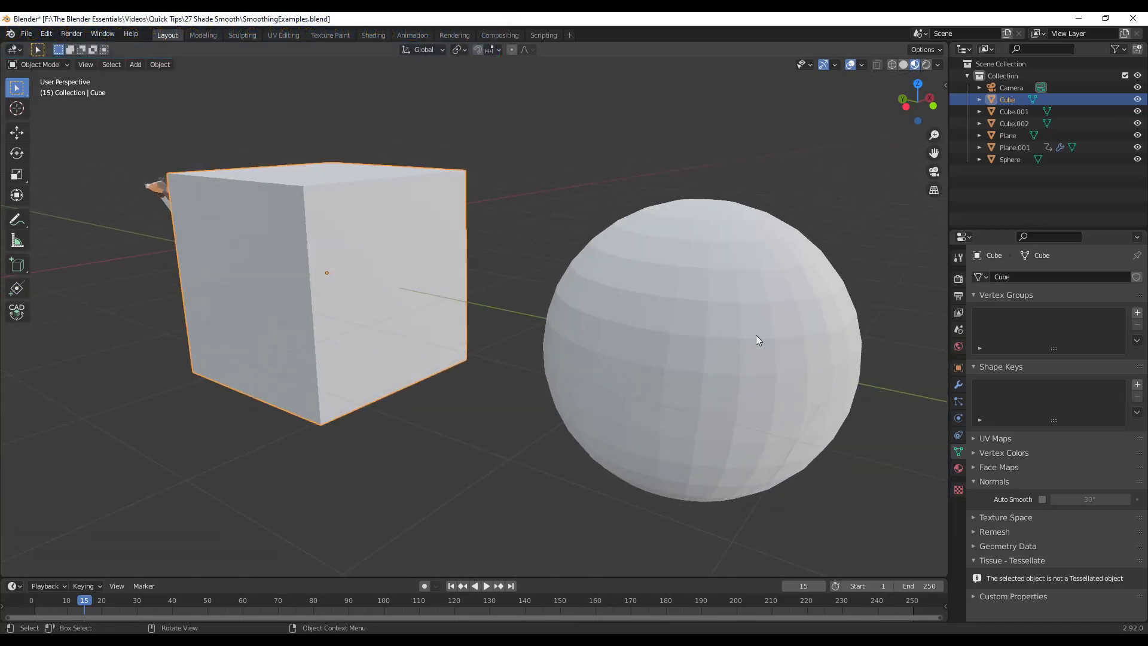
{"action": "middle_click_drag", "start_coordinate": [750, 338], "coordinate": [759, 333]}
{"action": "left_click", "coordinate": [722, 324]}
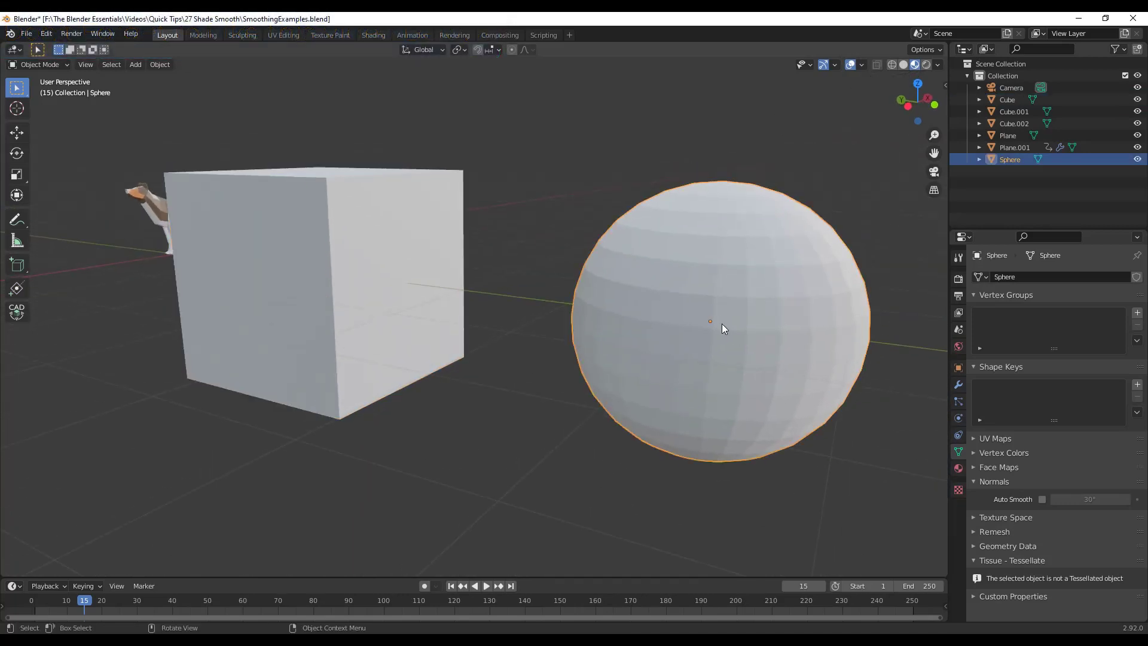
{"action": "key", "text": "Tab"}
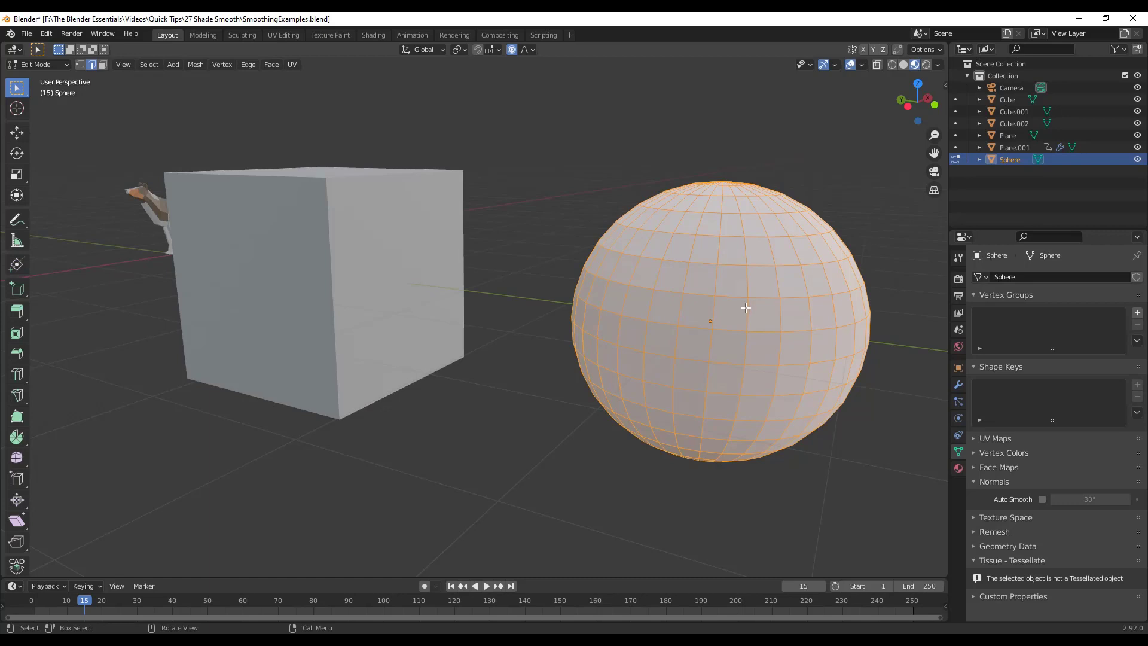
{"action": "key", "text": "3"}
{"action": "key", "text": "alt+a"}
Step: Click through individual sphere faces one at a time, then return to Object Mode
{"action": "left_click", "coordinate": [731, 281]}
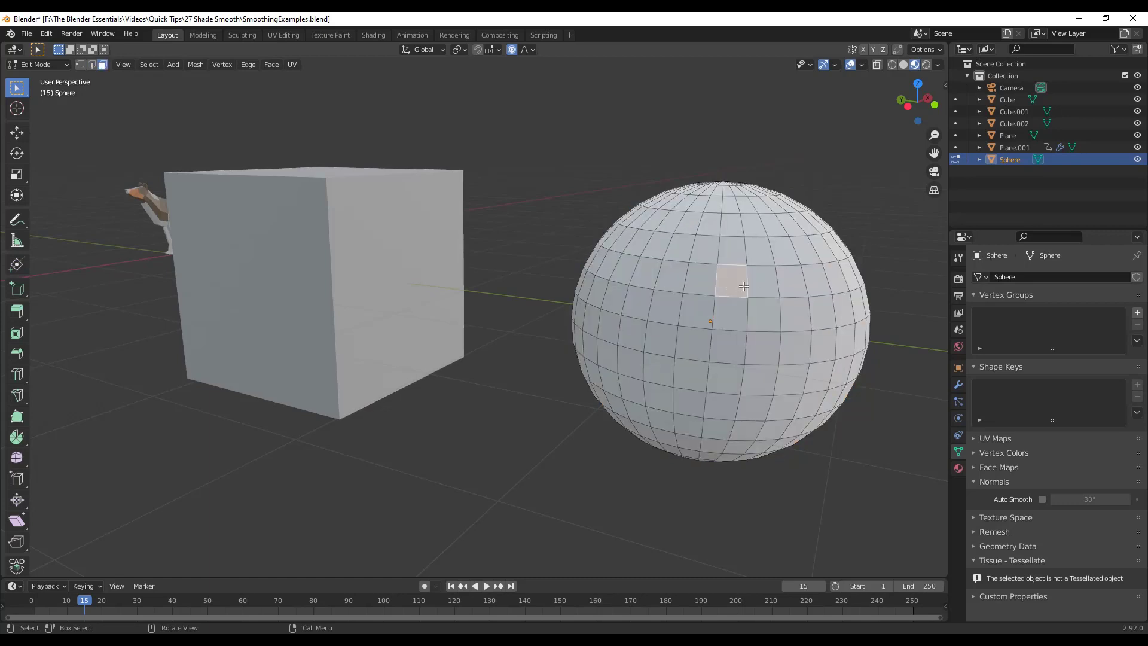
{"action": "left_click", "coordinate": [762, 283]}
{"action": "left_click", "coordinate": [765, 315]}
{"action": "left_click", "coordinate": [729, 314]}
{"action": "left_click", "coordinate": [731, 279]}
{"action": "left_click", "coordinate": [730, 250]}
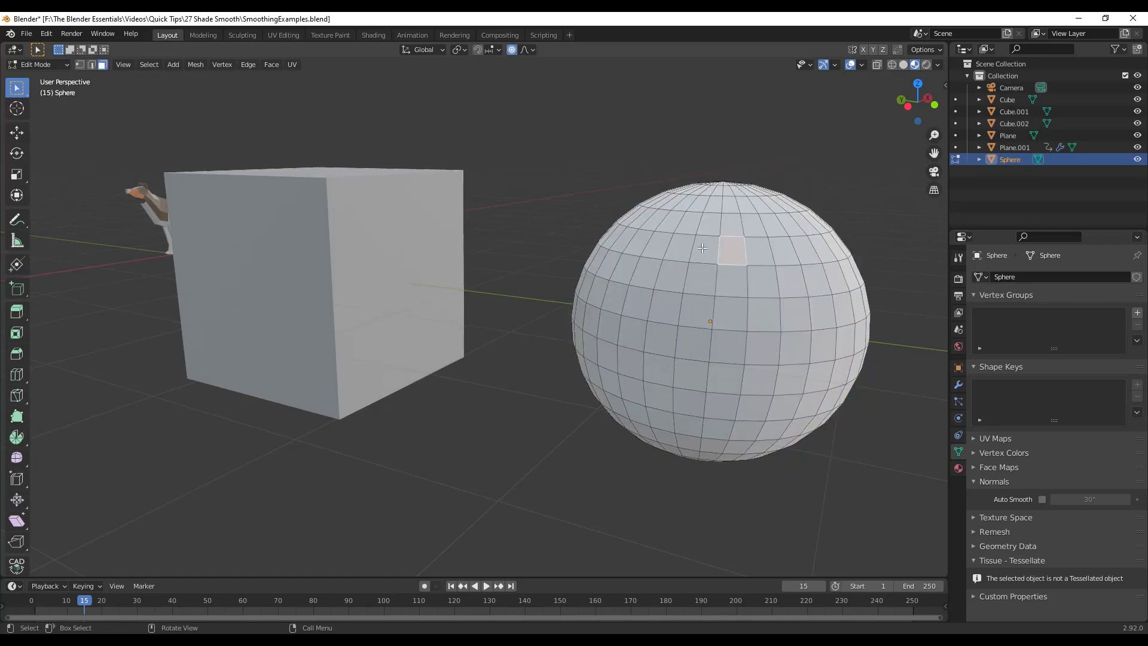
{"action": "left_click", "coordinate": [703, 251]}
{"action": "left_click", "coordinate": [700, 277]}
{"action": "key", "text": "Tab"}
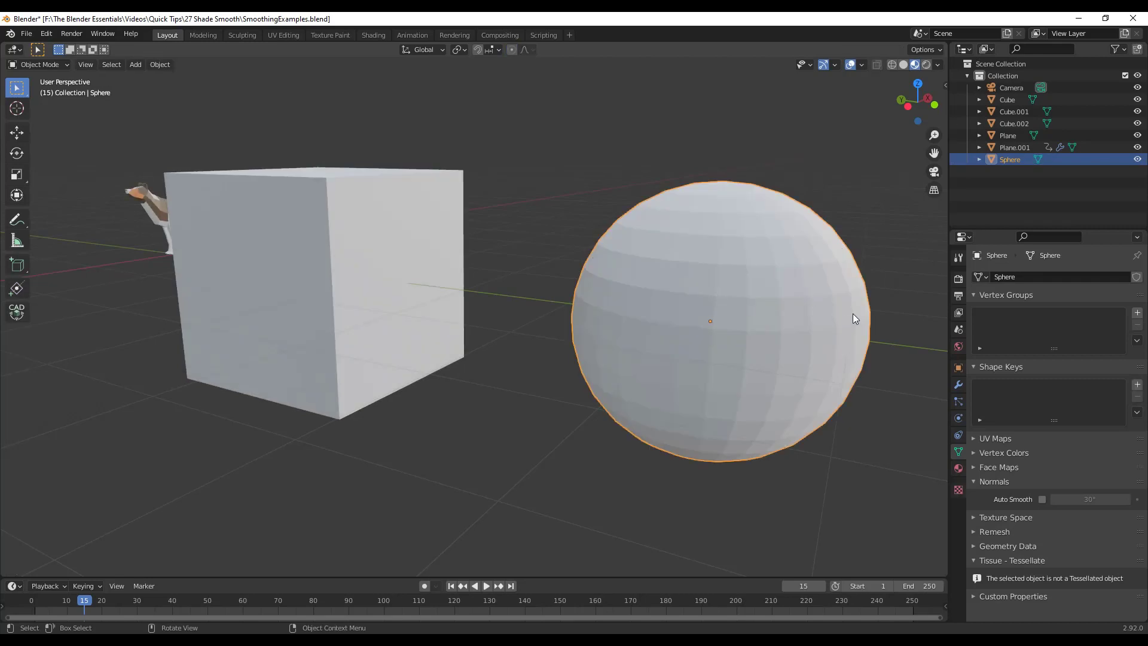
Step: Try Shade Smooth on the sphere, then revert it to flat shading
{"action": "middle_click_drag", "start_coordinate": [853, 314], "coordinate": [642, 317]}
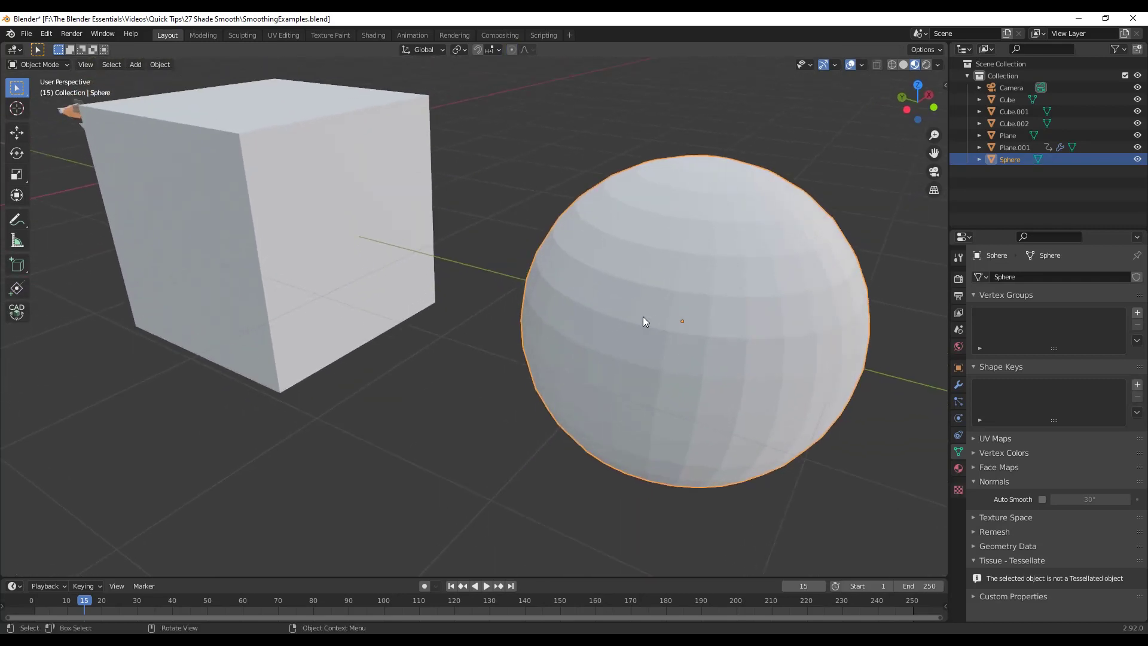
{"action": "middle_click_drag", "start_coordinate": [625, 271], "coordinate": [801, 340]}
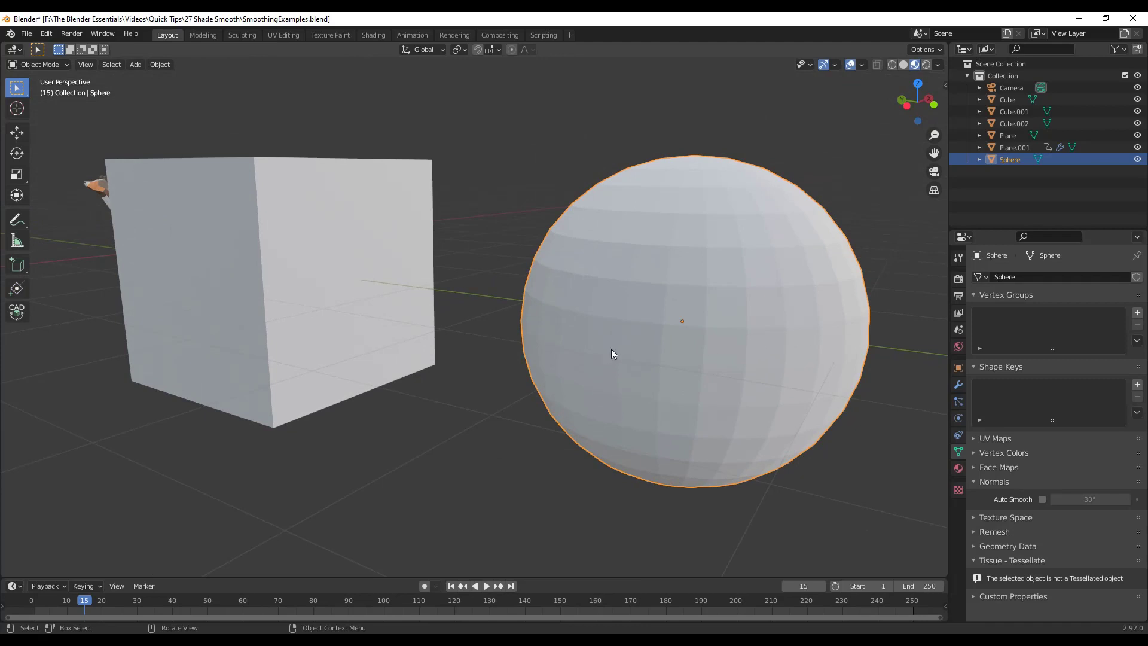
{"action": "right_click", "coordinate": [668, 322]}
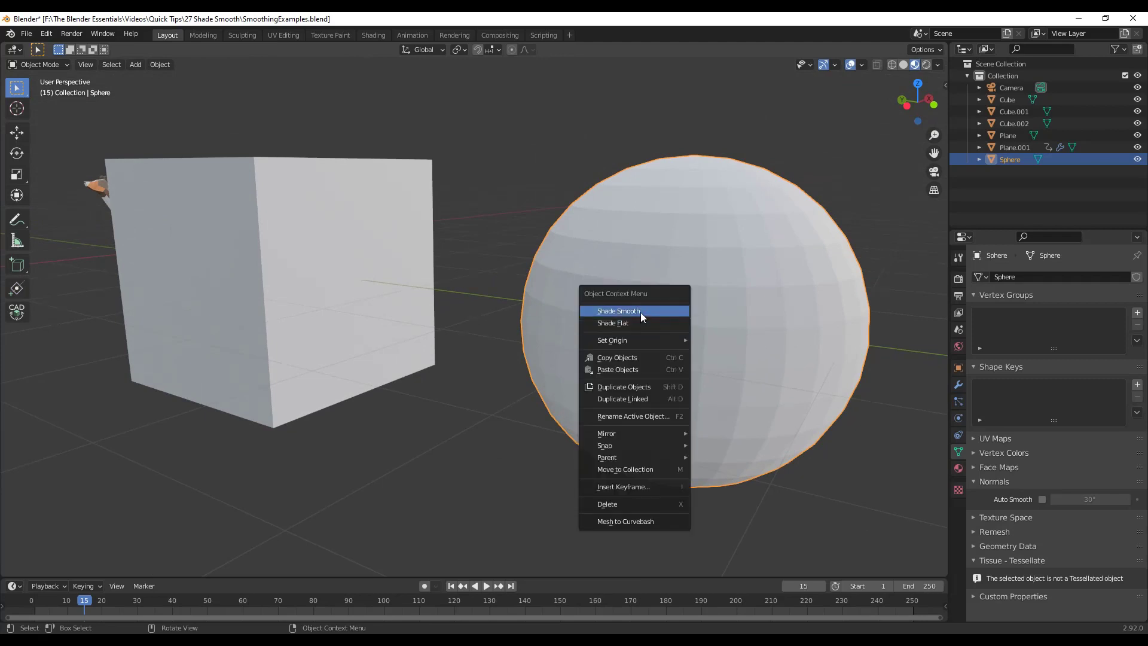
{"action": "left_click", "coordinate": [640, 312]}
{"action": "middle_click_drag", "start_coordinate": [812, 317], "coordinate": [807, 346]}
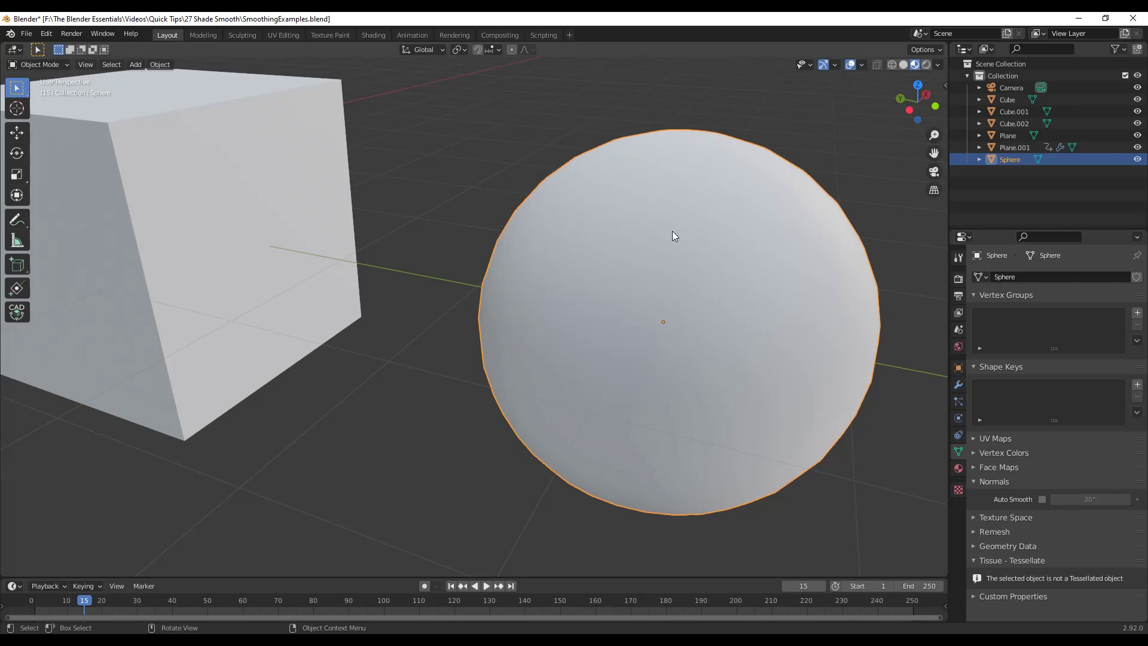
{"action": "right_click", "coordinate": [700, 244]}
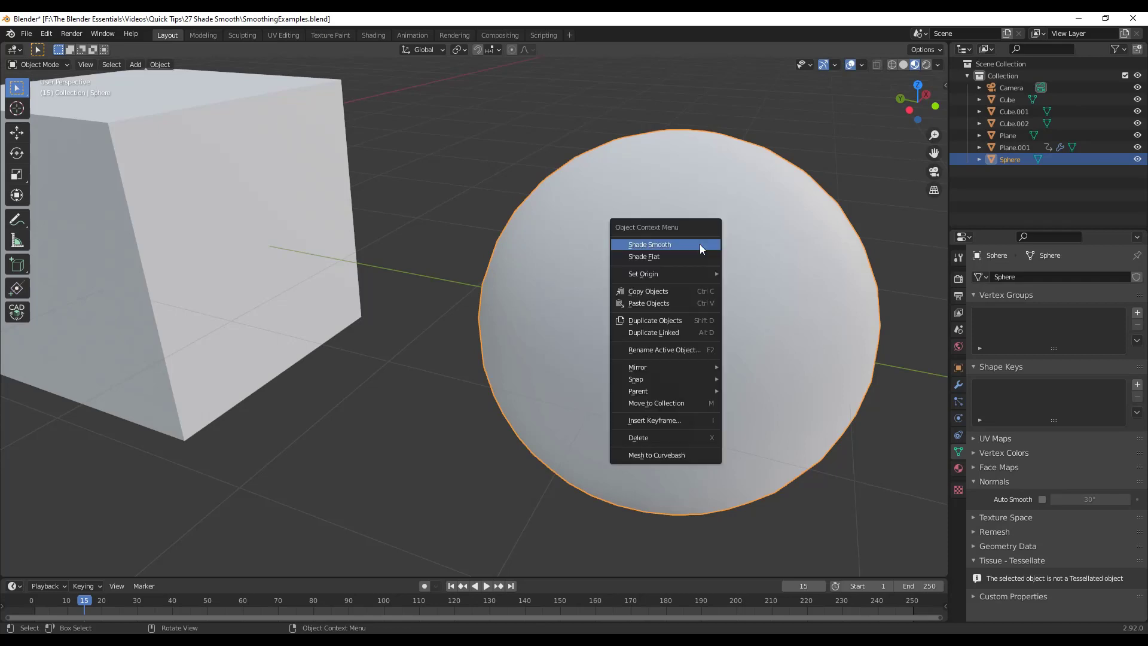
{"action": "left_click", "coordinate": [670, 256]}
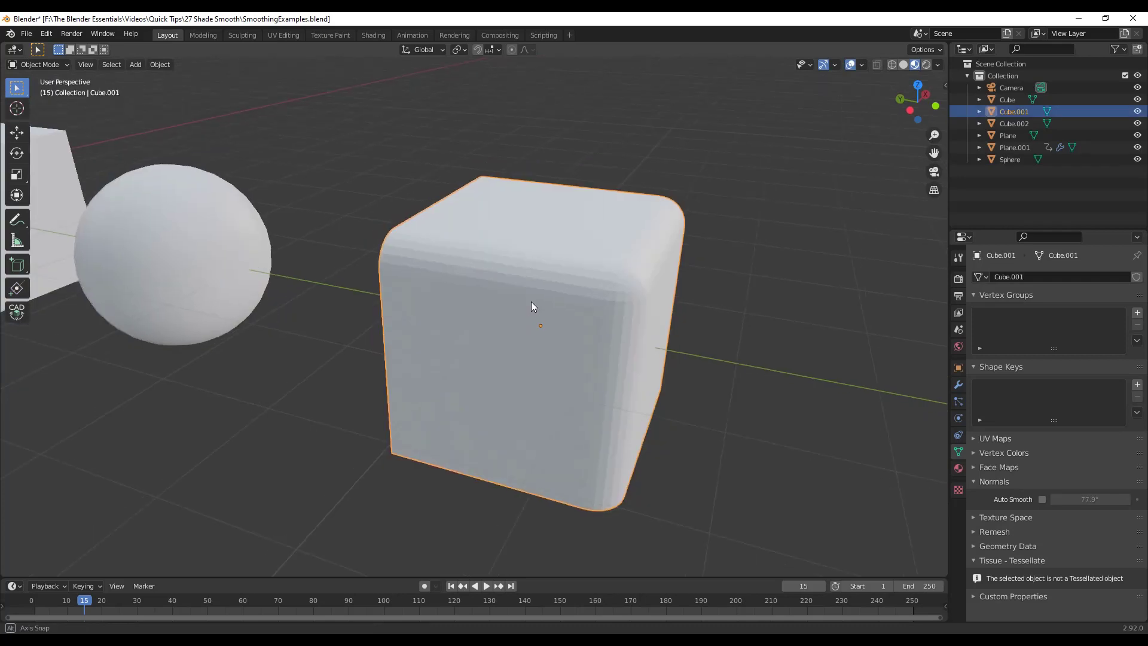
Step: Try Shade Smooth on the rounded Cube.001, then revert it to flat shading
{"action": "mouse_move", "coordinate": [530, 305]}
{"action": "middle_mouse_down"}
{"action": "mouse_move", "coordinate": [628, 299]}
{"action": "mouse_move", "coordinate": [513, 309]}
{"action": "mouse_move", "coordinate": [414, 246]}
{"action": "middle_mouse_up"}
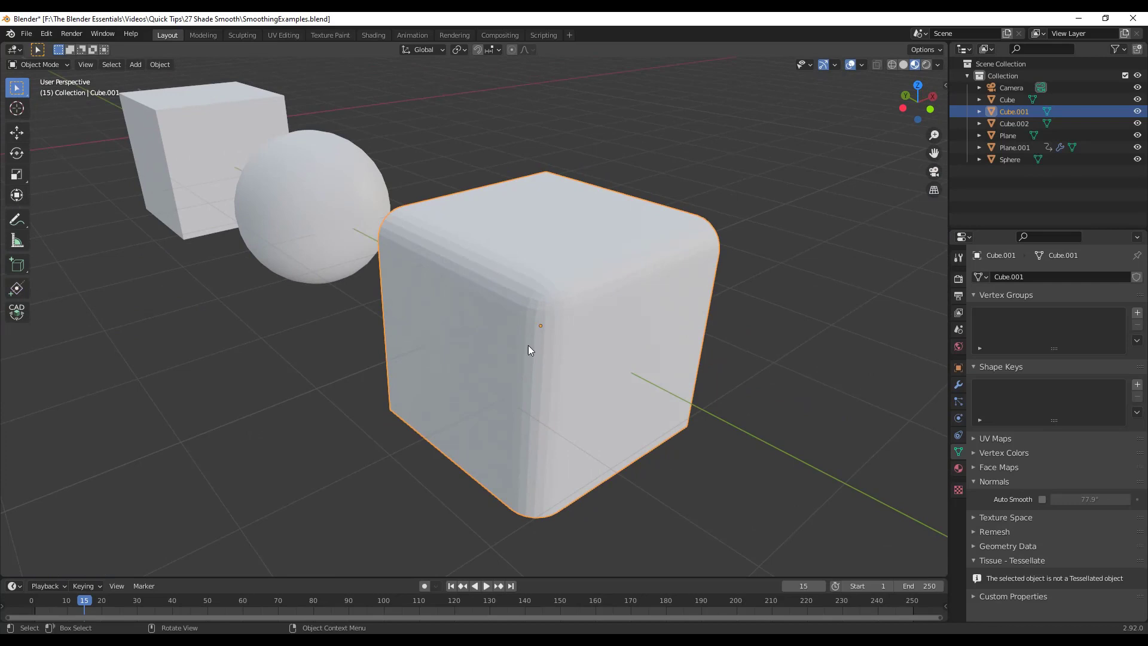
{"action": "scroll", "coordinate": [526, 331], "scroll_direction": "up", "scroll_amount": 4}
{"action": "middle_click_drag", "start_coordinate": [526, 331], "coordinate": [715, 193]}
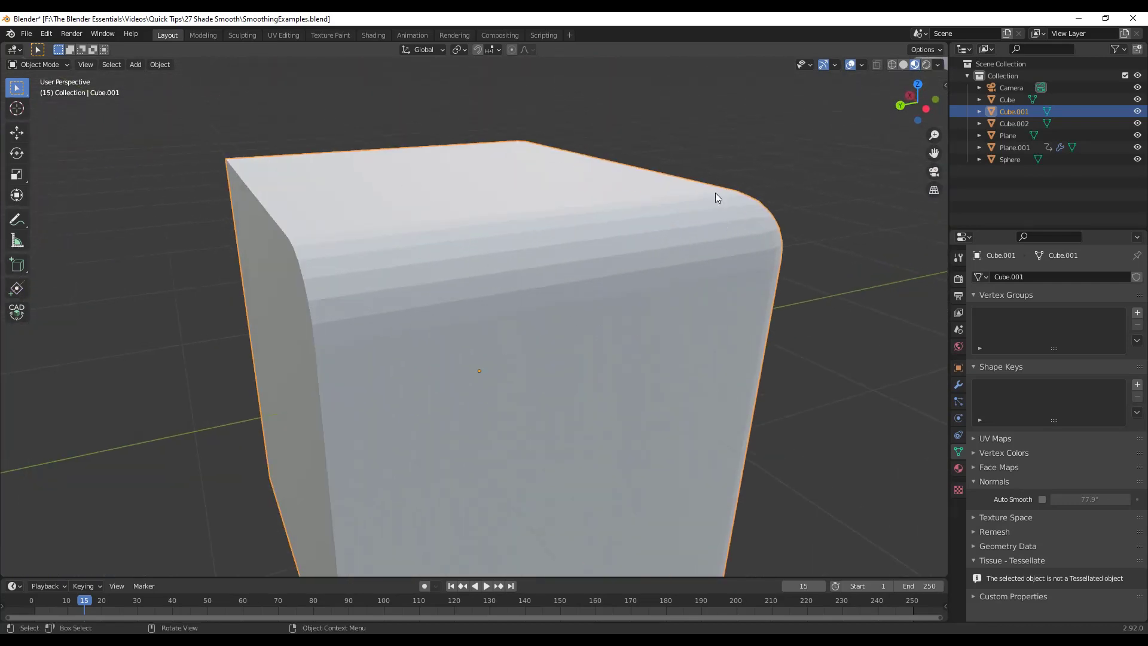
{"action": "middle_click_drag", "start_coordinate": [443, 296], "coordinate": [286, 259]}
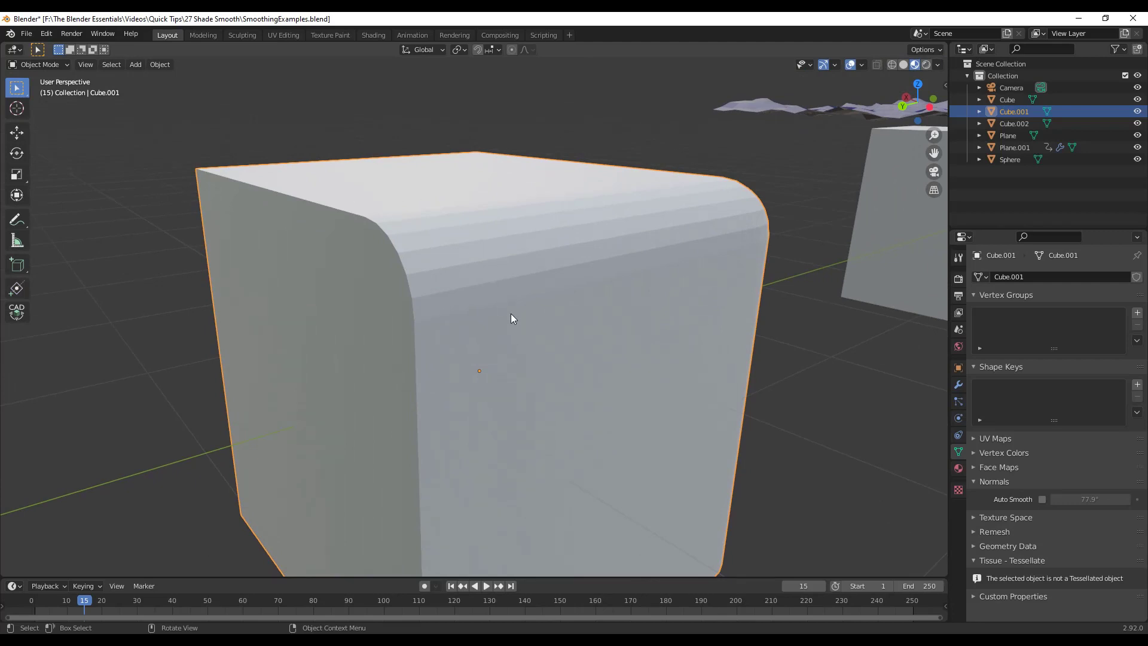
{"action": "scroll", "coordinate": [511, 314], "scroll_direction": "down", "scroll_amount": 2}
{"action": "right_click", "coordinate": [496, 371]}
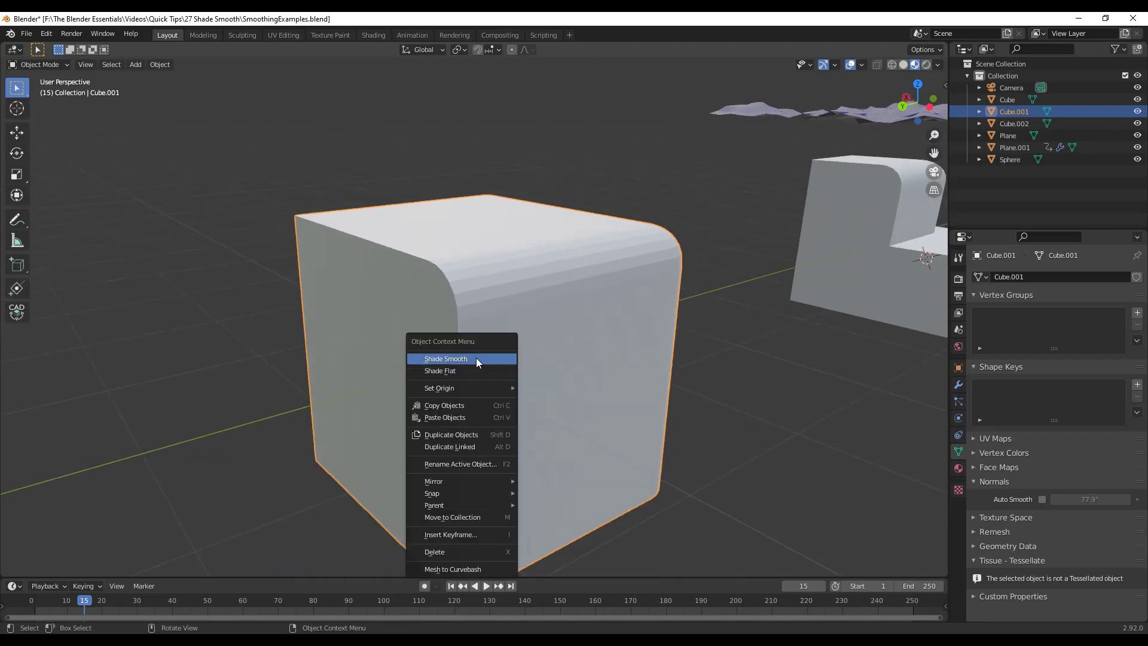
{"action": "left_click", "coordinate": [476, 357]}
{"action": "mouse_move", "coordinate": [462, 345]}
{"action": "middle_mouse_down"}
{"action": "mouse_move", "coordinate": [687, 349]}
{"action": "mouse_move", "coordinate": [439, 354]}
{"action": "mouse_move", "coordinate": [360, 343]}
{"action": "mouse_move", "coordinate": [472, 354]}
{"action": "middle_mouse_up"}
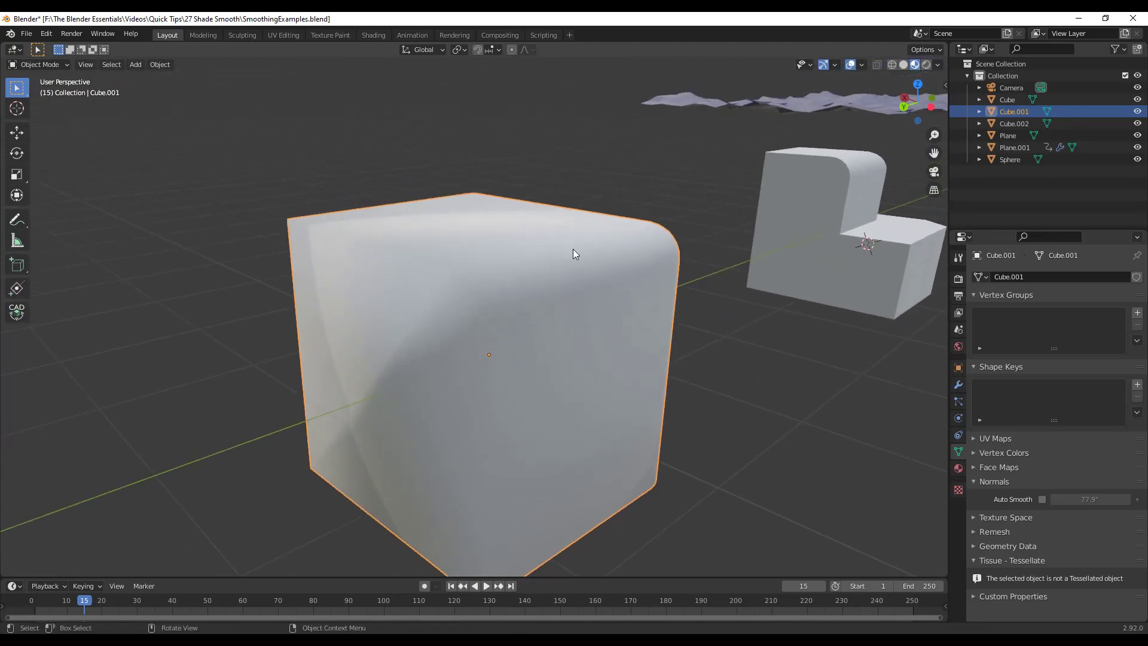
{"action": "right_click", "coordinate": [600, 292]}
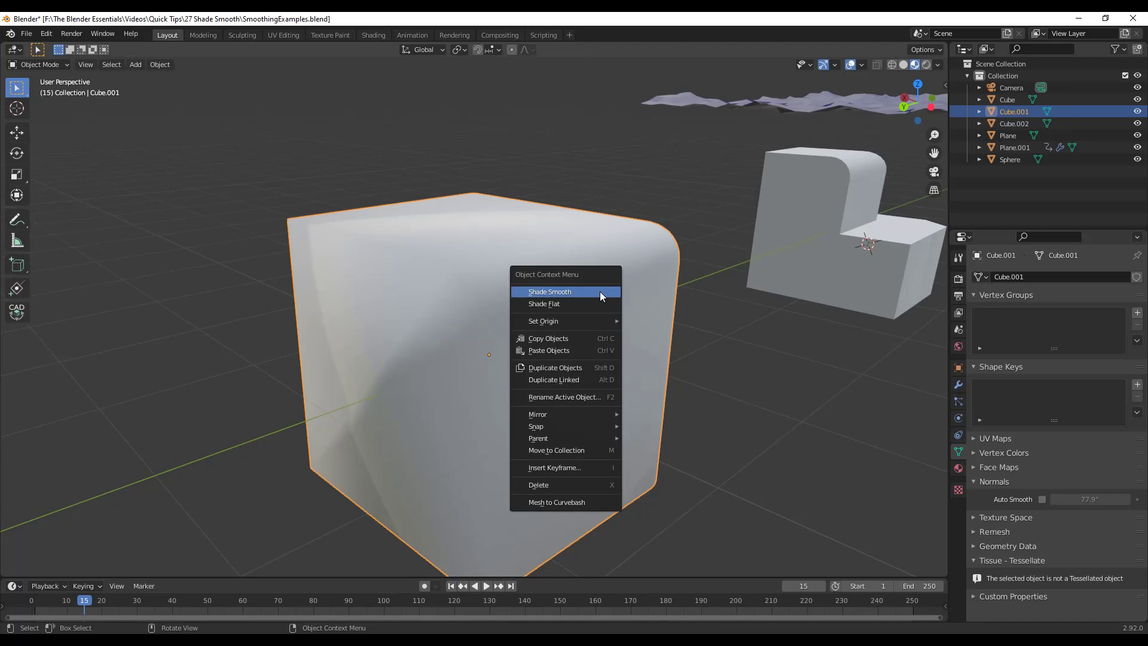
{"action": "left_click", "coordinate": [566, 304]}
Step: Shade Cube.001 smooth and enable Auto Smooth at 78.7° for crisp flat faces
{"action": "middle_click_drag", "start_coordinate": [566, 304], "coordinate": [605, 329]}
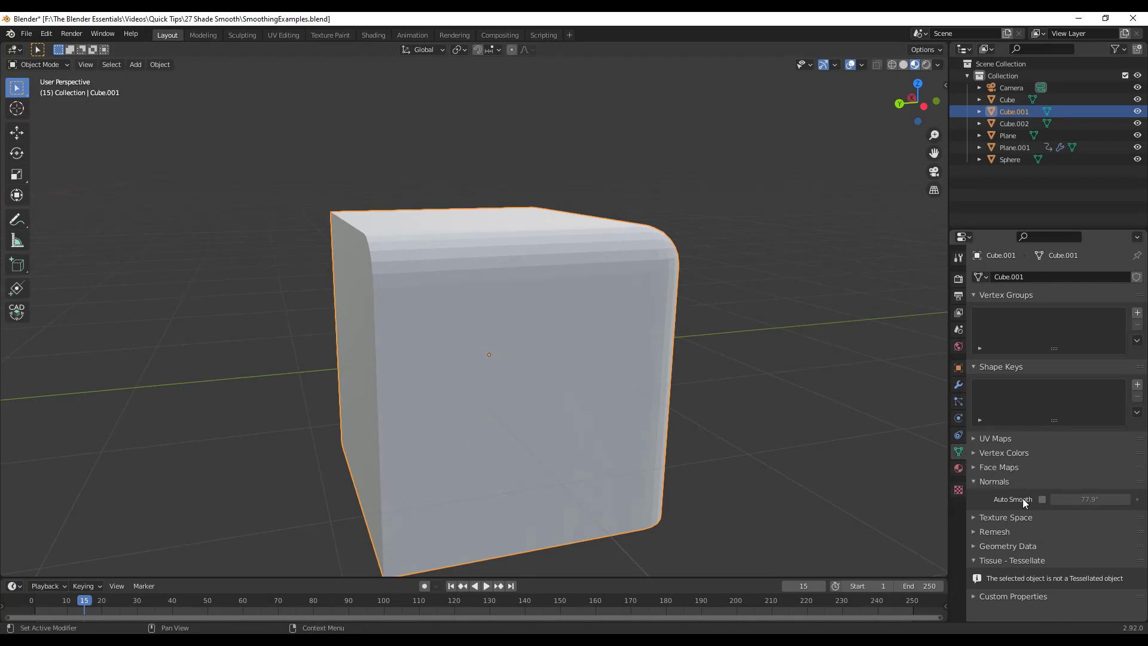
{"action": "scroll", "coordinate": [654, 352], "scroll_direction": "down", "scroll_amount": 4}
{"action": "middle_click_drag", "start_coordinate": [654, 351], "coordinate": [601, 343]}
{"action": "scroll", "coordinate": [558, 346], "scroll_direction": "up", "scroll_amount": 3}
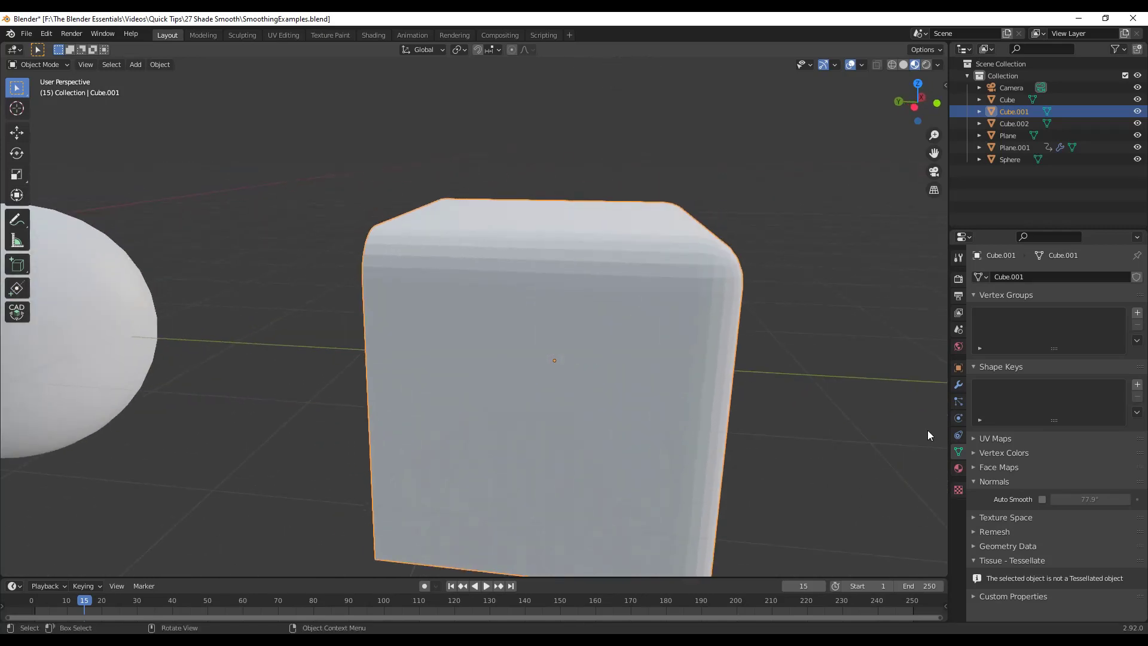
{"action": "left_click", "coordinate": [1042, 499]}
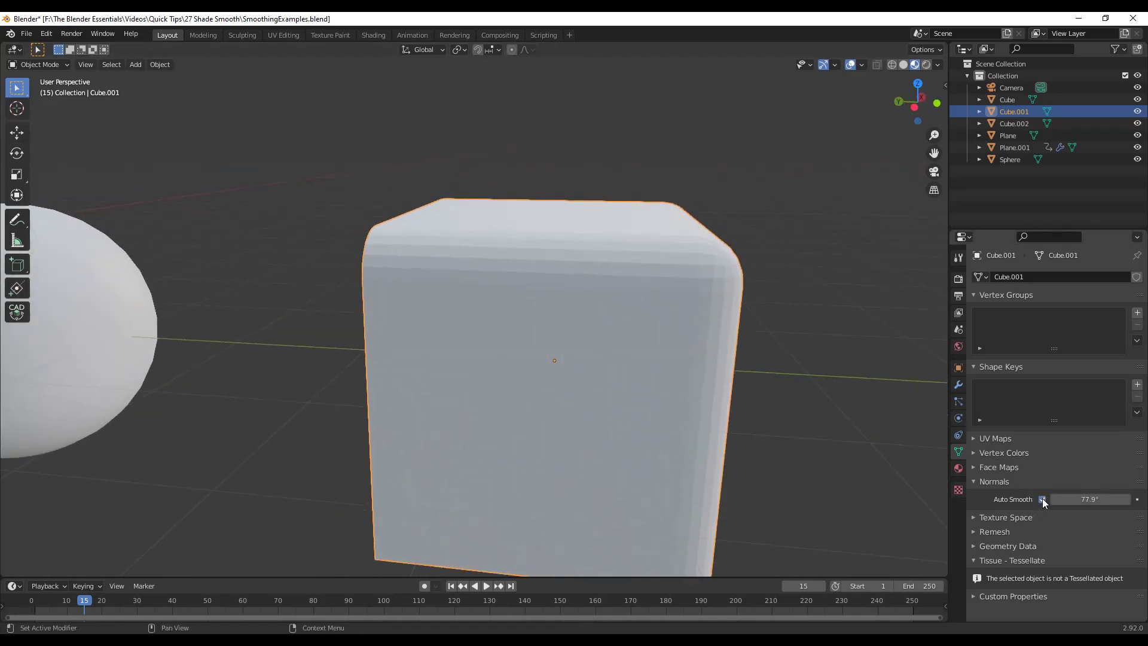
{"action": "left_click", "coordinate": [1042, 499]}
{"action": "scroll", "coordinate": [565, 321], "scroll_direction": "down", "scroll_amount": 2}
{"action": "middle_click_drag", "start_coordinate": [565, 321], "coordinate": [637, 331]}
{"action": "right_click", "coordinate": [589, 330]}
{"action": "left_click", "coordinate": [565, 320]}
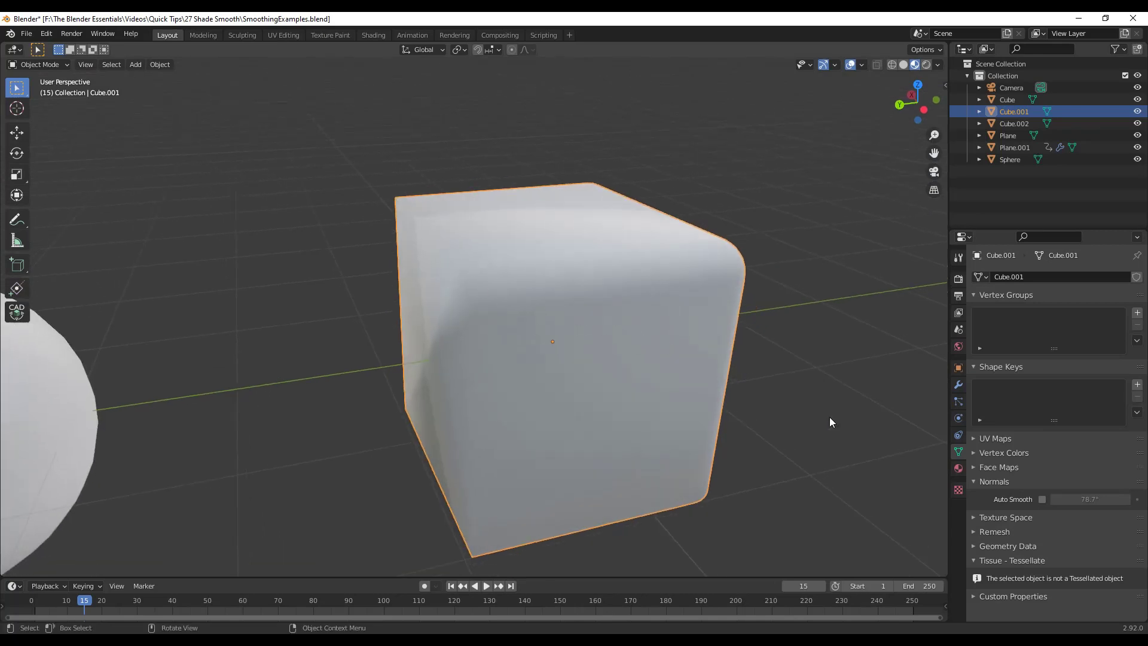
{"action": "left_click", "coordinate": [1043, 499]}
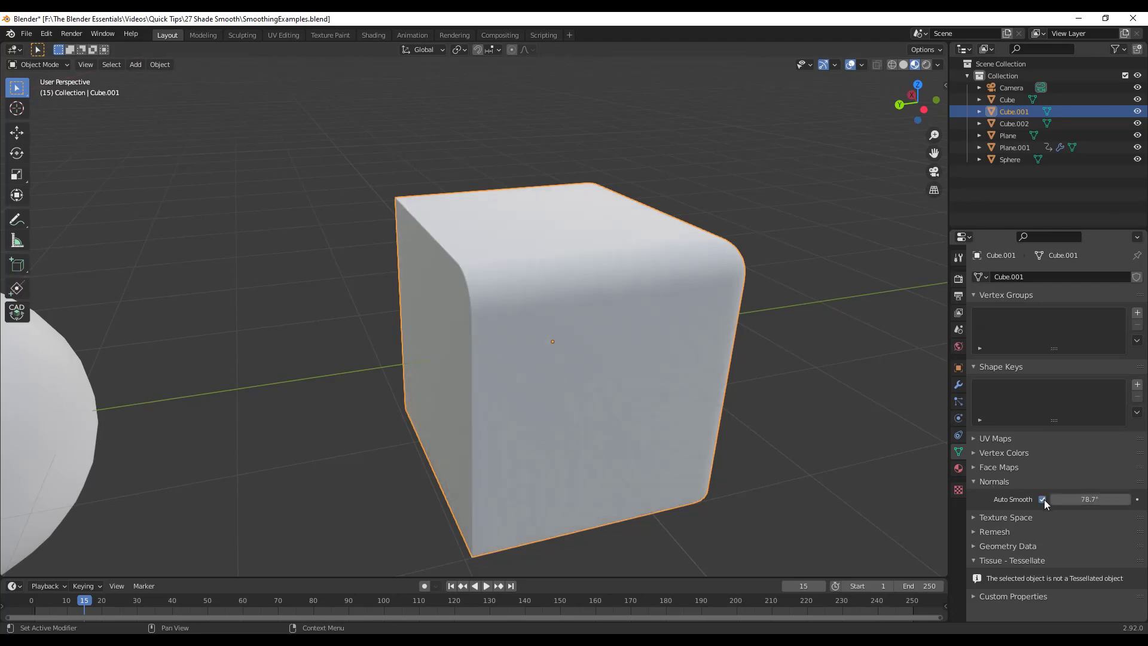
Step: Compare Auto Smooth angles above 90° and near 0°, then settle on 46.3°
{"action": "middle_click_drag", "start_coordinate": [705, 405], "coordinate": [931, 464]}
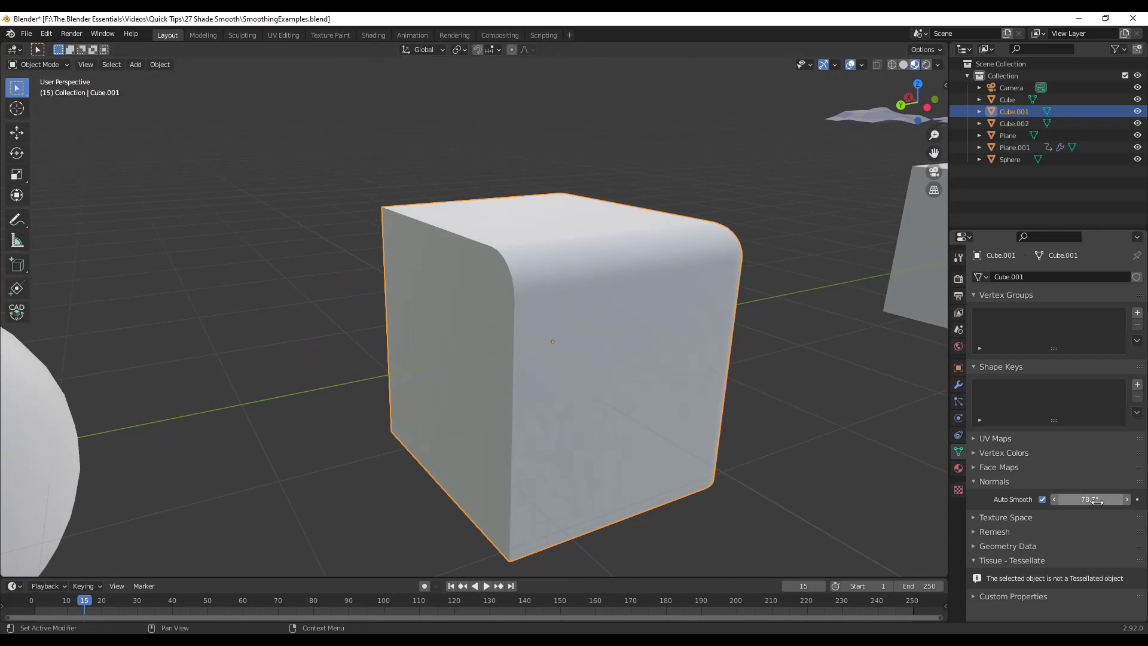
{"action": "left_click_drag", "start_coordinate": [1079, 498], "coordinate": [1106, 498]}
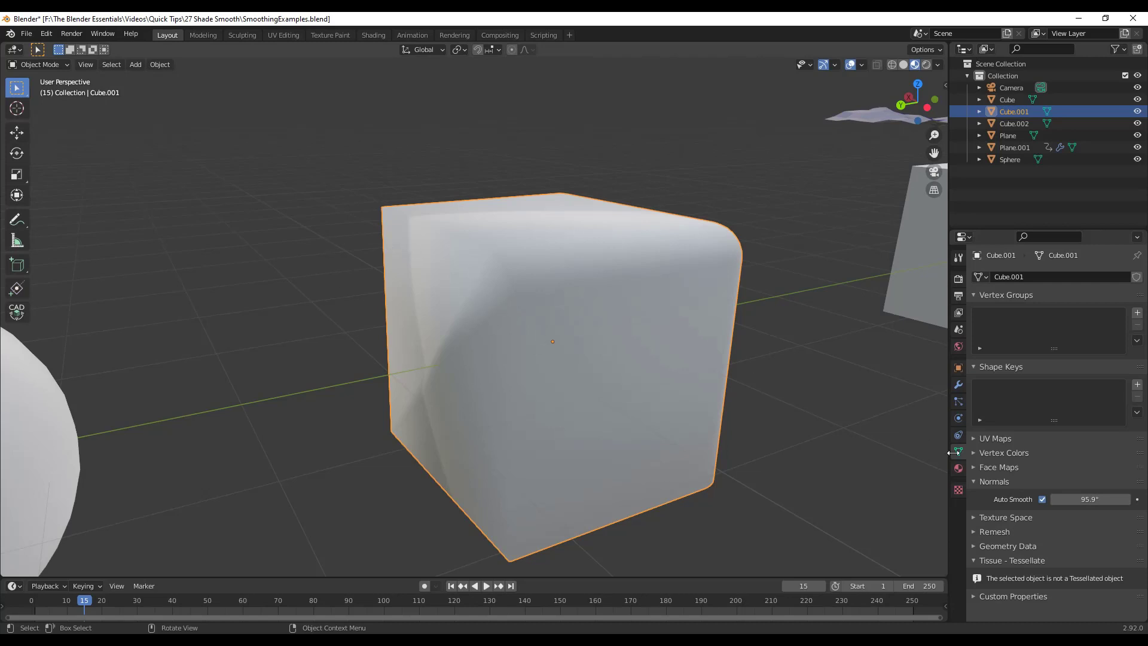
{"action": "left_click_drag", "start_coordinate": [1090, 499], "coordinate": [1074, 498]}
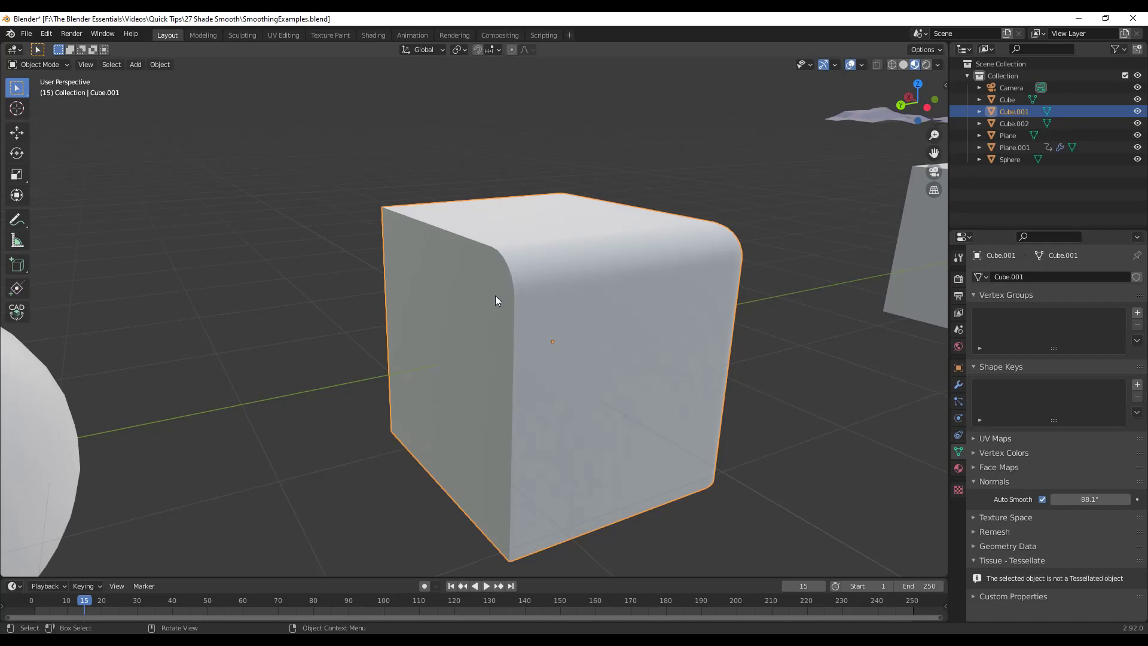
{"action": "scroll", "coordinate": [499, 294], "scroll_direction": "up", "scroll_amount": 1}
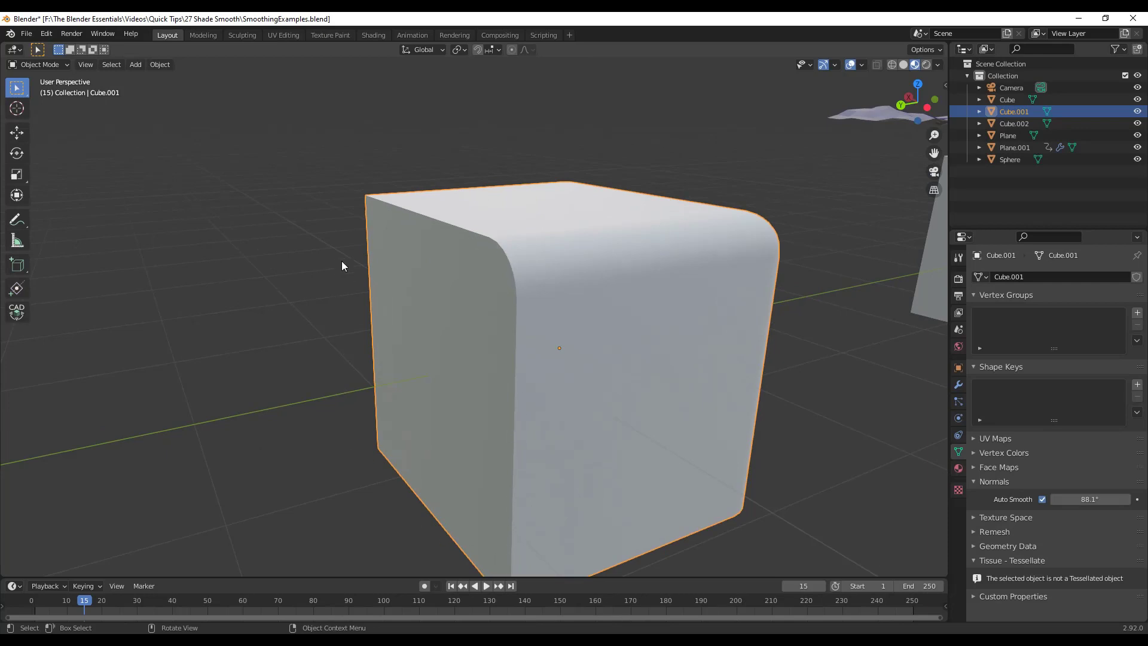
{"action": "middle_click_drag", "start_coordinate": [568, 264], "coordinate": [669, 256]}
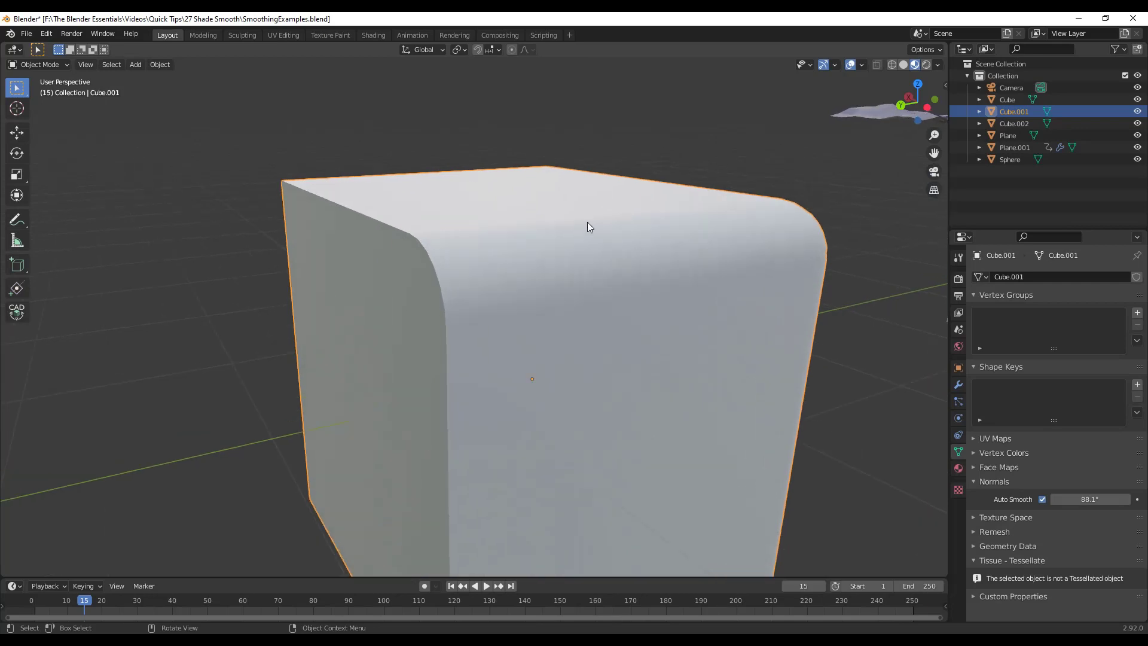
{"action": "middle_click_drag", "start_coordinate": [701, 301], "coordinate": [664, 298]}
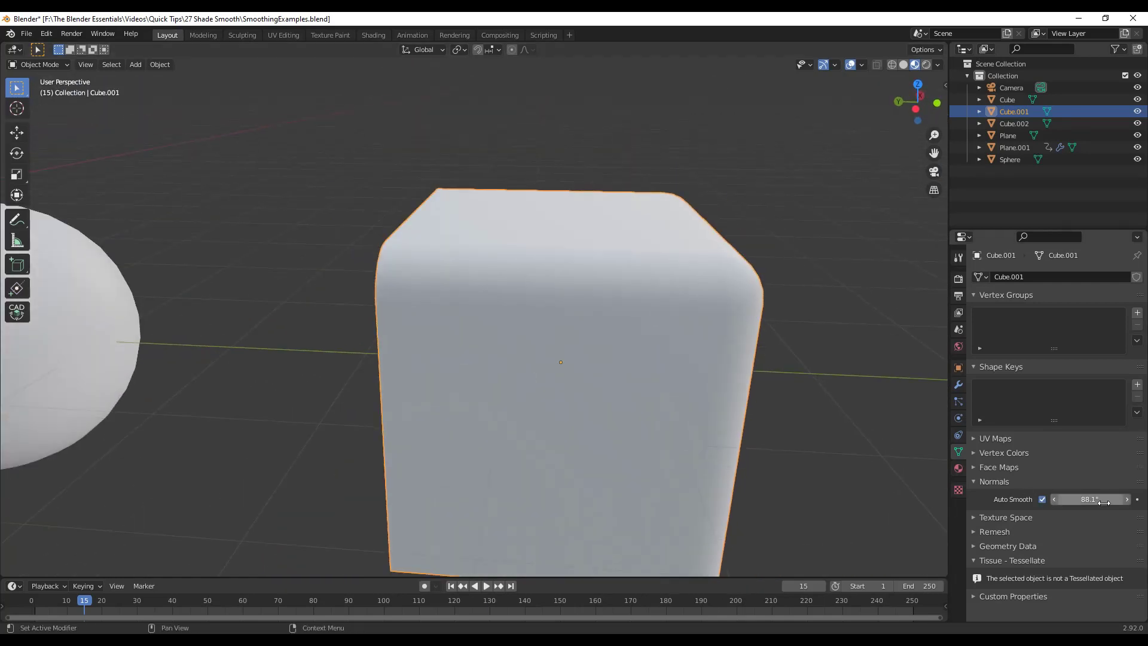
{"action": "left_click_drag", "start_coordinate": [1090, 500], "coordinate": [1085, 499]}
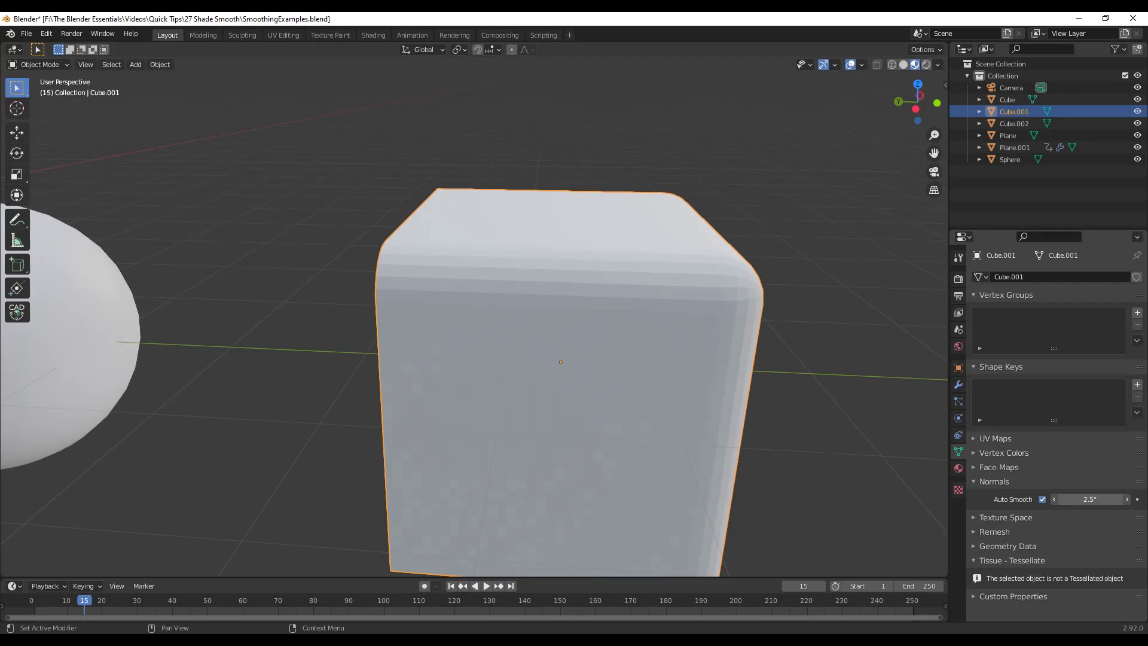
{"action": "left_click_drag", "start_coordinate": [1085, 499], "coordinate": [1095, 499]}
{"action": "middle_click_drag", "start_coordinate": [807, 388], "coordinate": [685, 235]}
{"action": "middle_click_drag", "start_coordinate": [297, 271], "coordinate": [472, 282]}
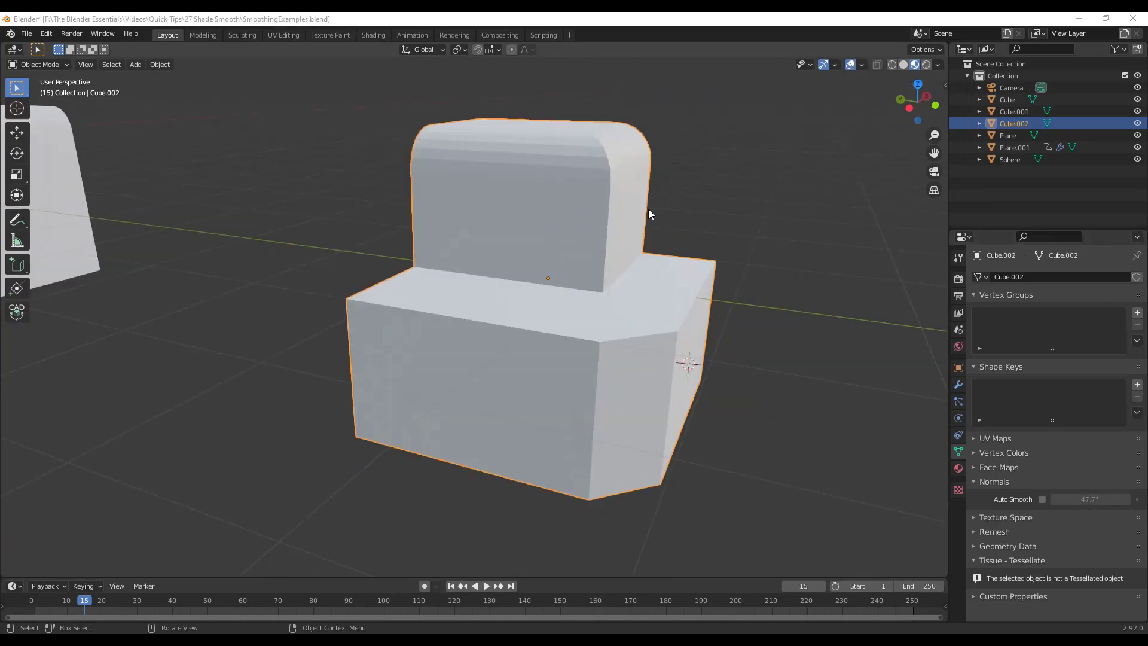
Step: Orbit around the stepped Cube.002 to view it from several angles
{"action": "middle_click_drag", "start_coordinate": [506, 165], "coordinate": [483, 168]}
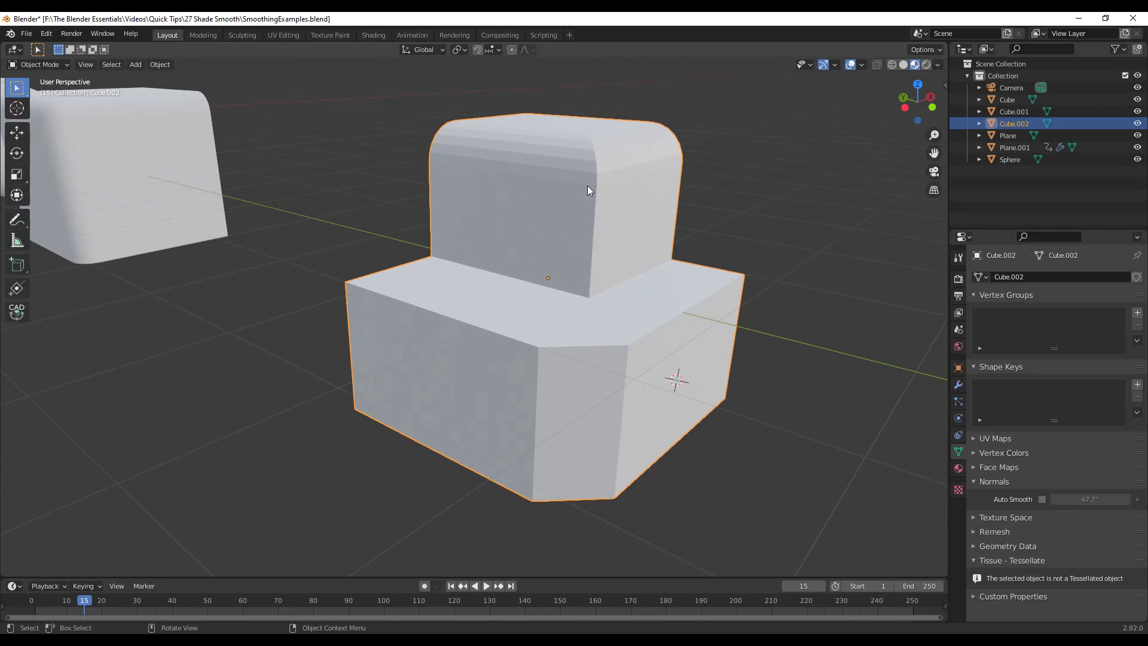
{"action": "middle_click_drag", "start_coordinate": [620, 189], "coordinate": [668, 201]}
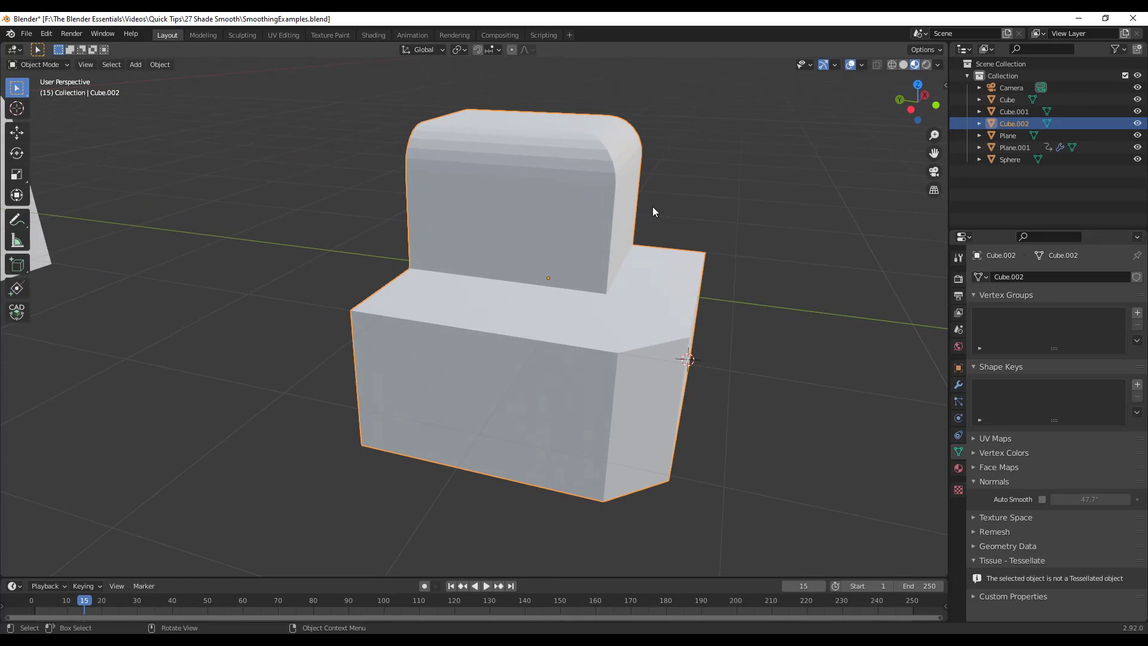
{"action": "middle_click_drag", "start_coordinate": [653, 210], "coordinate": [543, 227]}
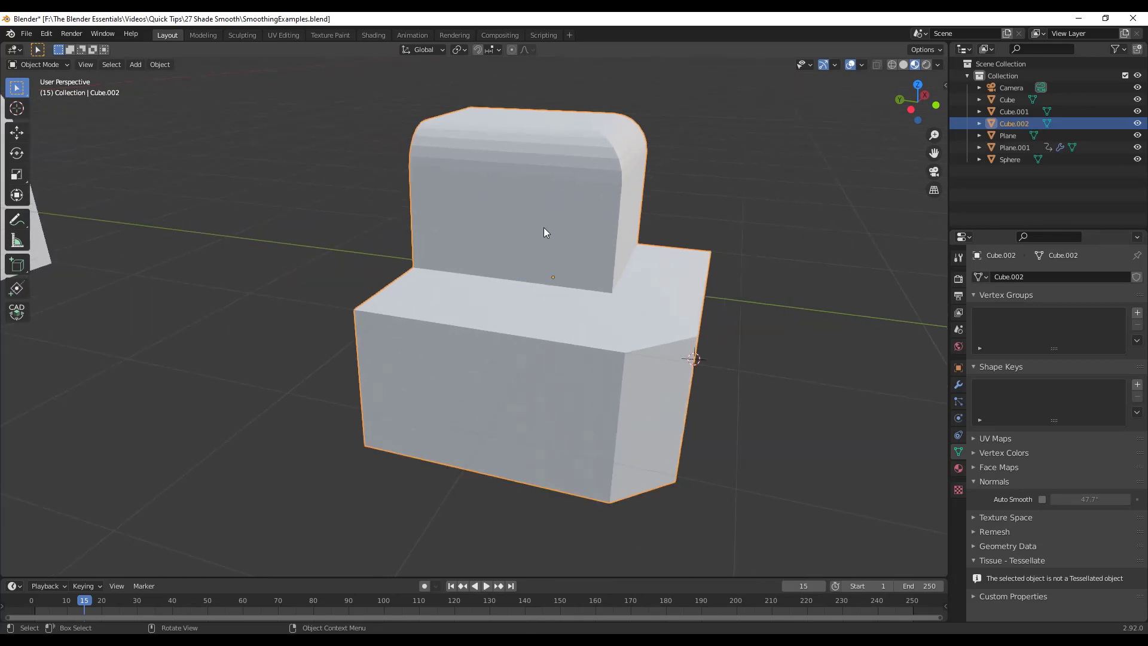
Step: Shade Cube.002 smooth and orbit to inspect the artefacts on its flat faces
{"action": "right_click", "coordinate": [627, 261]}
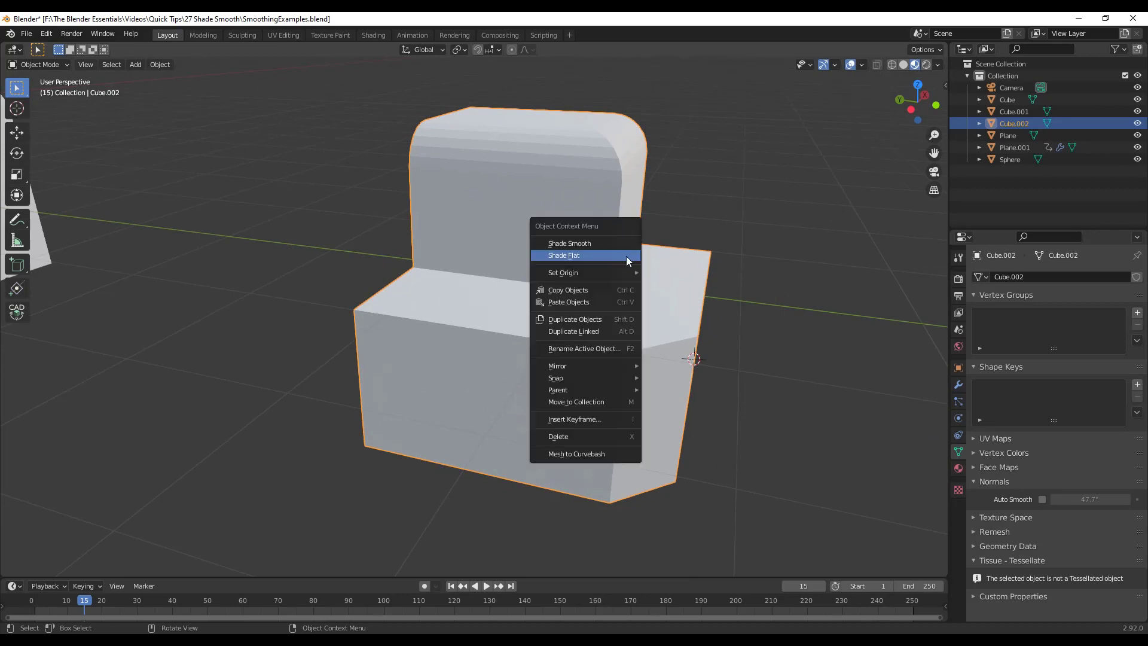
{"action": "left_click", "coordinate": [586, 243]}
{"action": "mouse_move", "coordinate": [476, 221]}
{"action": "middle_mouse_down"}
{"action": "mouse_move", "coordinate": [584, 205]}
{"action": "mouse_move", "coordinate": [477, 338]}
{"action": "middle_mouse_up"}
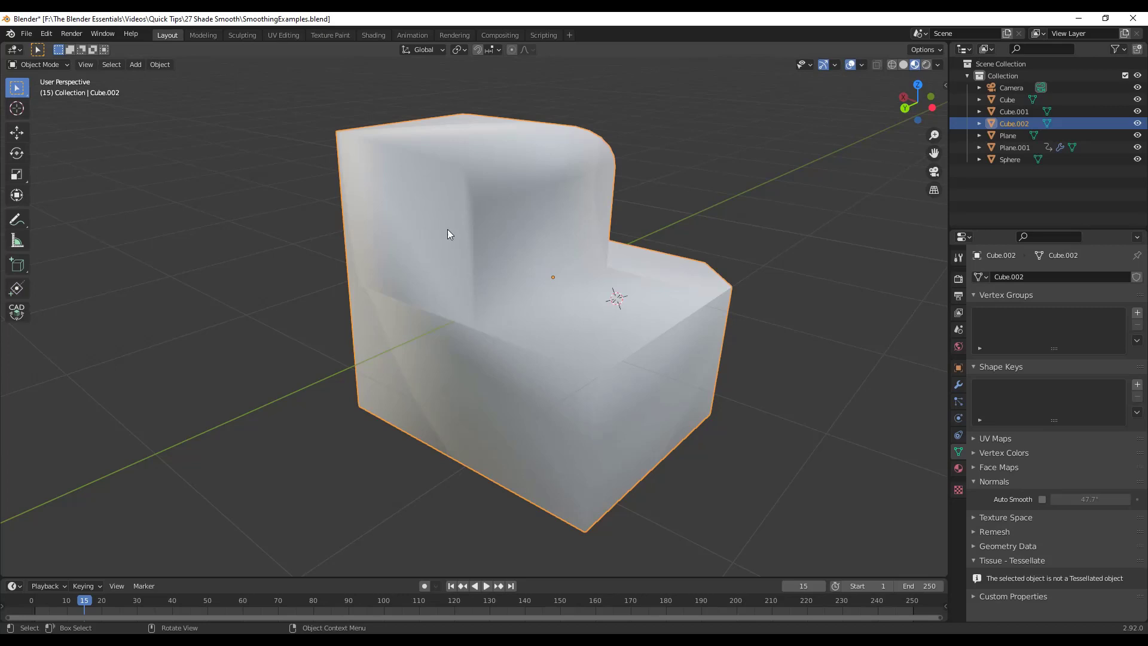
{"action": "middle_click_drag", "start_coordinate": [543, 328], "coordinate": [428, 276]}
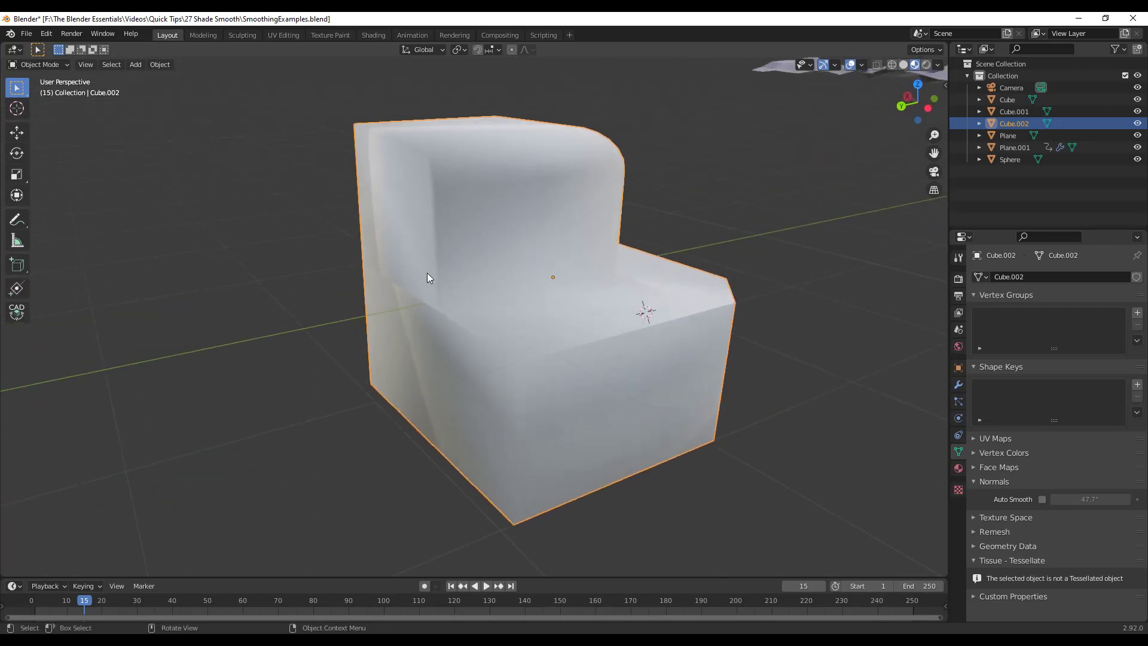
{"action": "middle_click_drag", "start_coordinate": [434, 343], "coordinate": [529, 311]}
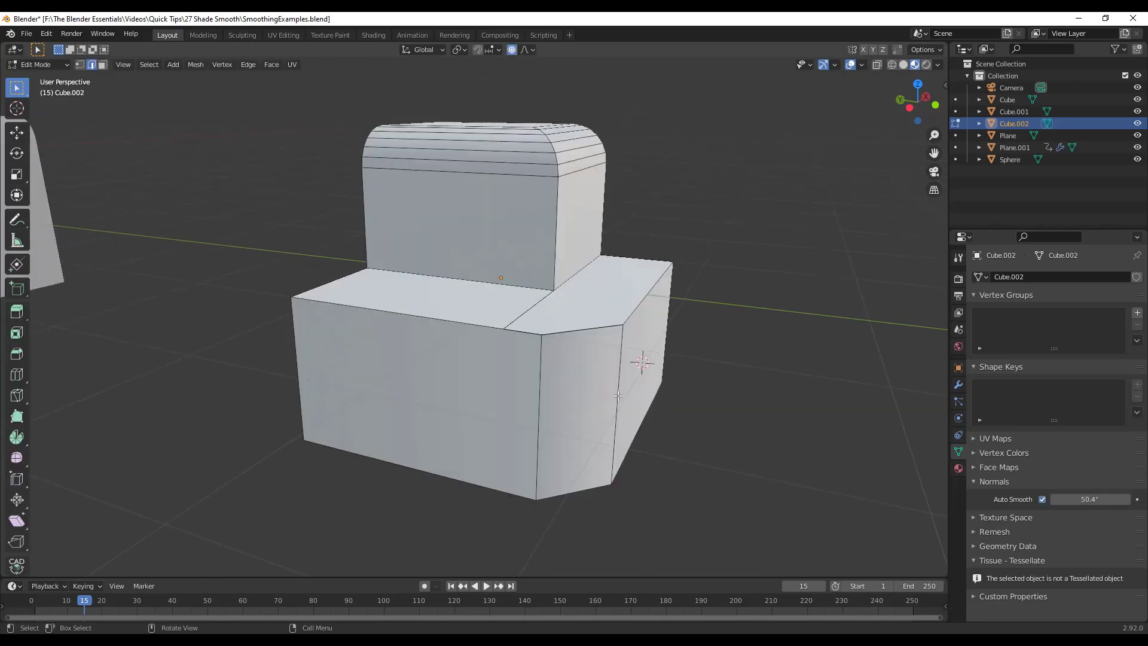
Step: Mark the chamfered corner's vertical edge sharp and return to Object Mode
{"action": "left_click", "coordinate": [618, 396]}
{"action": "right_click", "coordinate": [615, 394]}
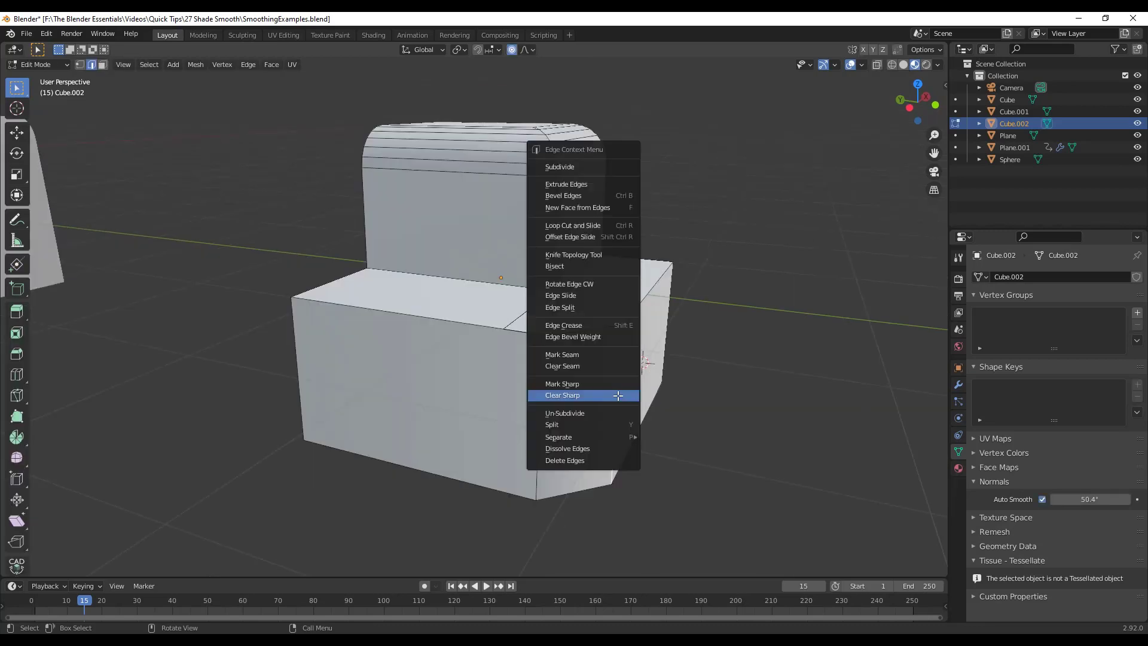
{"action": "left_click", "coordinate": [584, 384]}
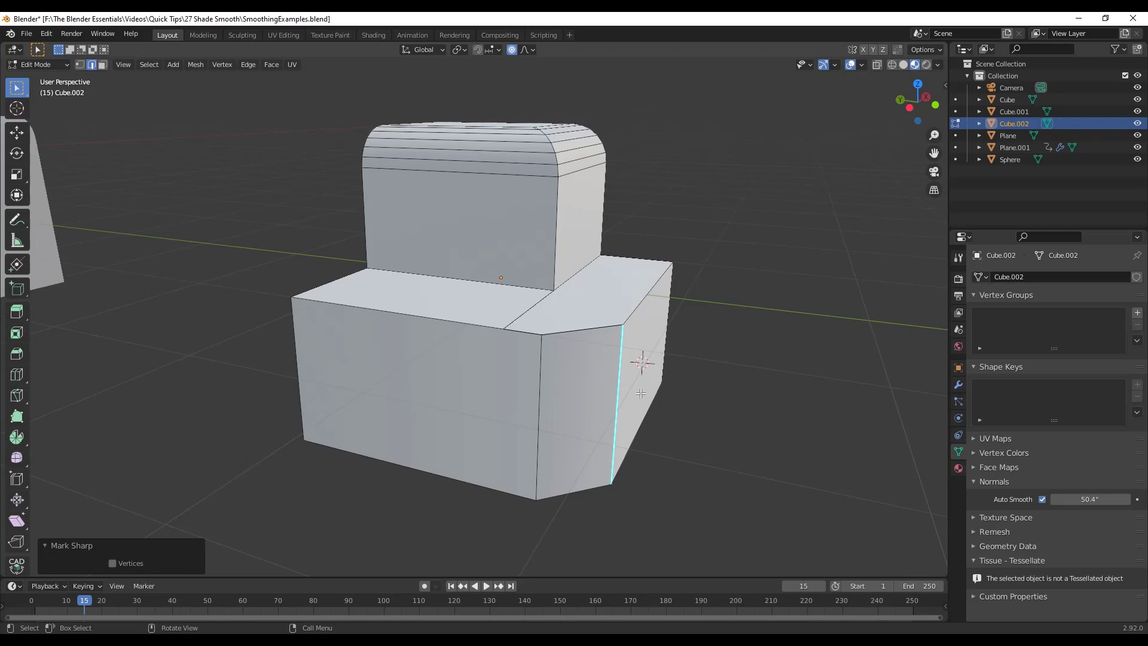
{"action": "key", "text": "Tab"}
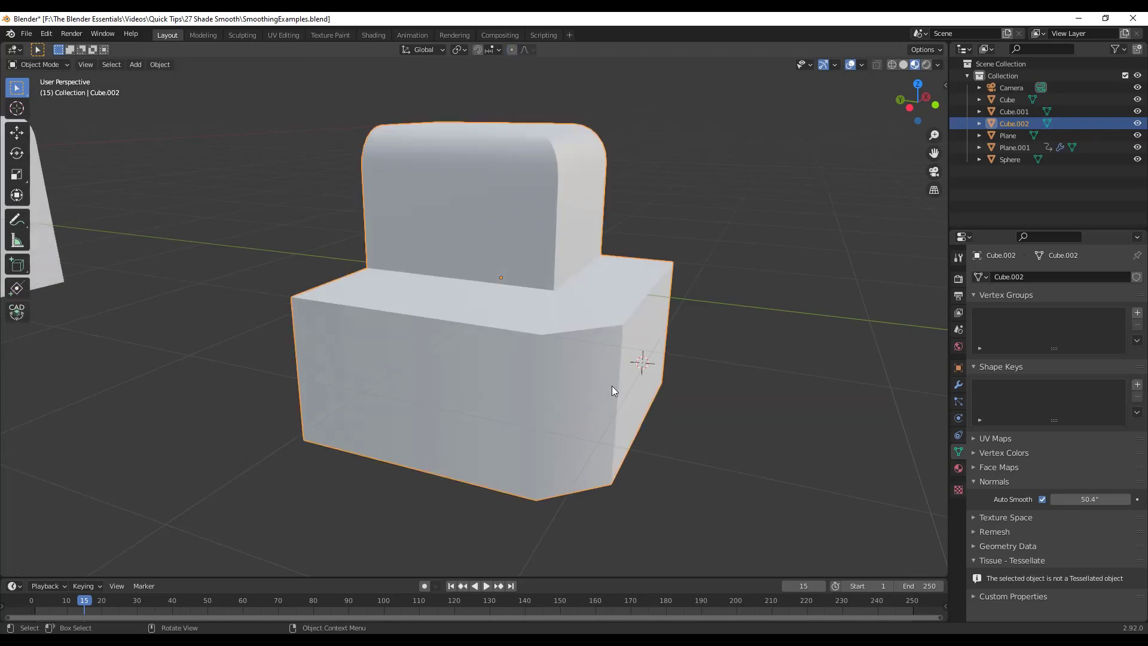
{"action": "scroll", "coordinate": [613, 392], "scroll_direction": "up", "scroll_amount": 3}
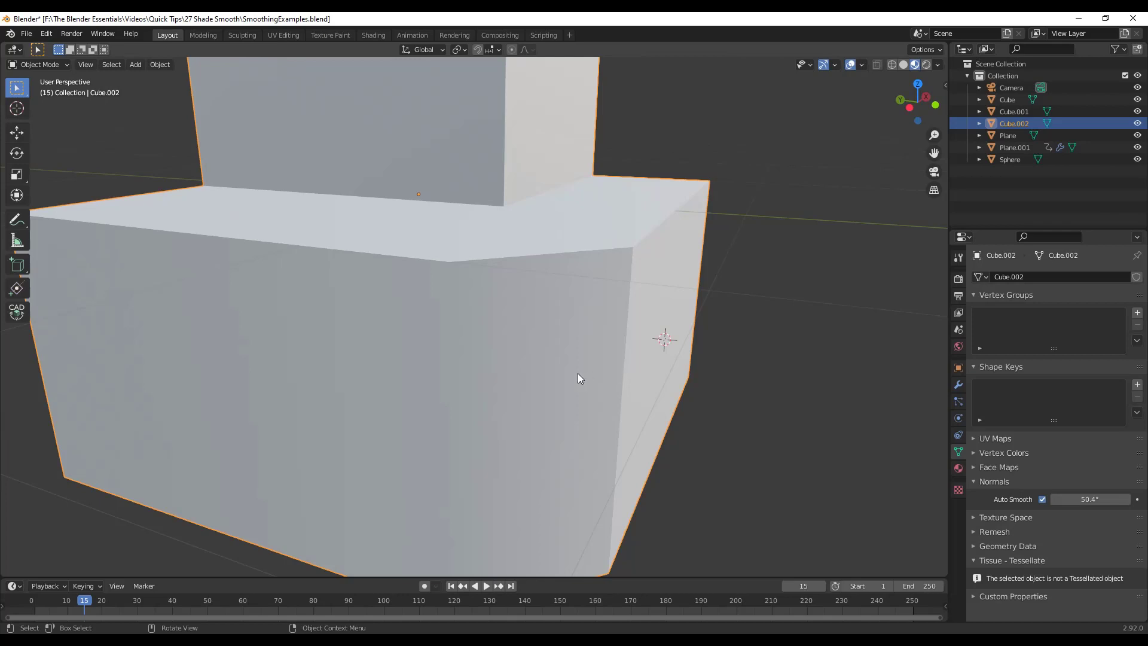
{"action": "scroll", "coordinate": [656, 328], "scroll_direction": "down", "scroll_amount": 5}
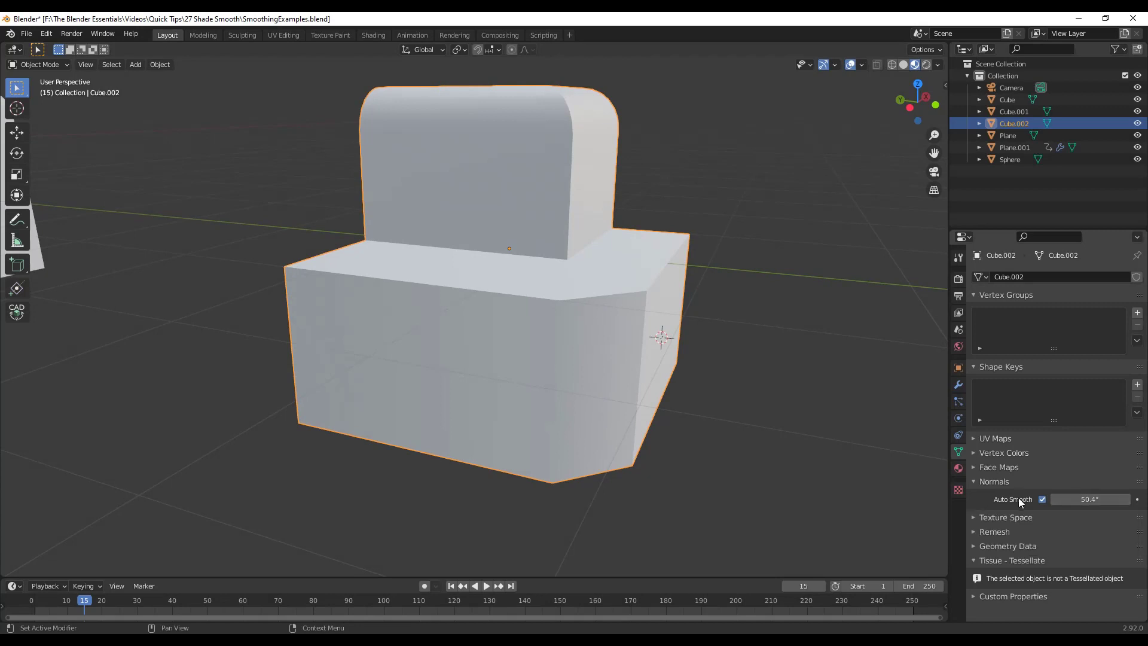
Step: Mark two more vertical edges on the angled right face as sharp
{"action": "key", "text": "Tab"}
{"action": "left_click", "coordinate": [637, 399]}
{"action": "right_click", "coordinate": [556, 379]}
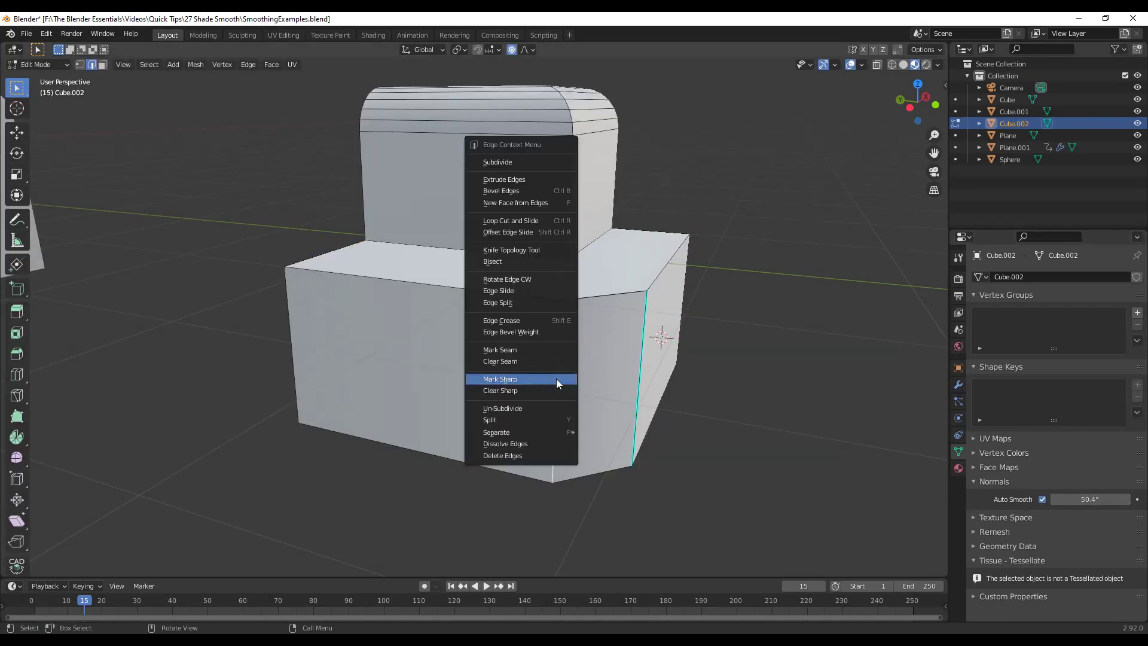
{"action": "left_click", "coordinate": [540, 379]}
{"action": "key", "text": "Tab"}
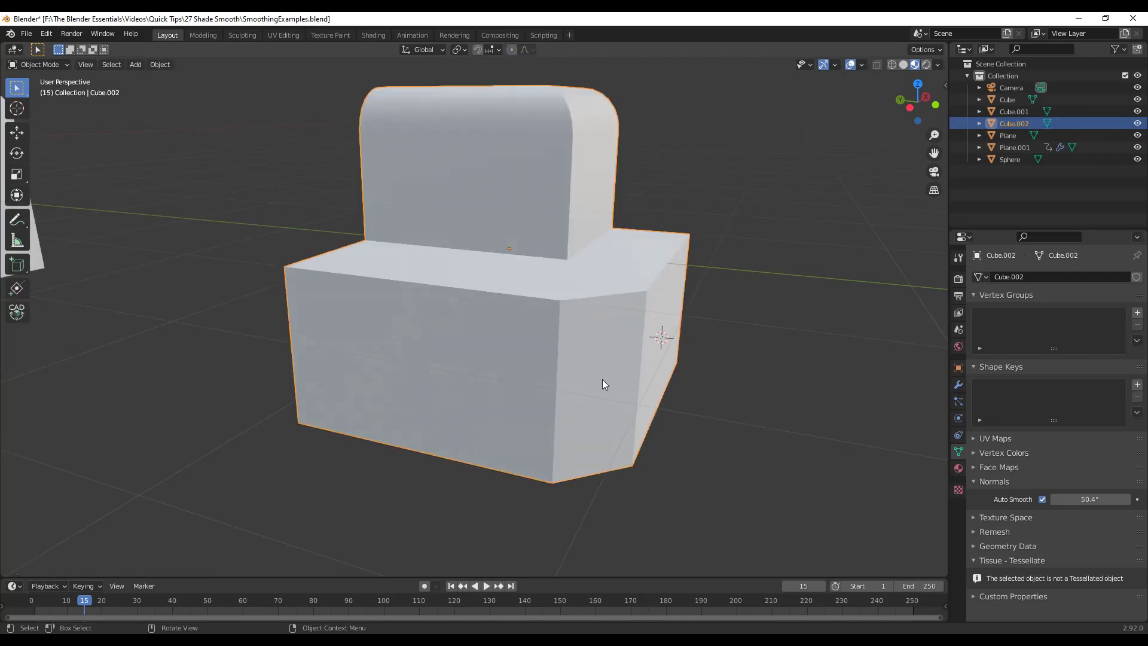
{"action": "middle_click_drag", "start_coordinate": [602, 379], "coordinate": [588, 378]}
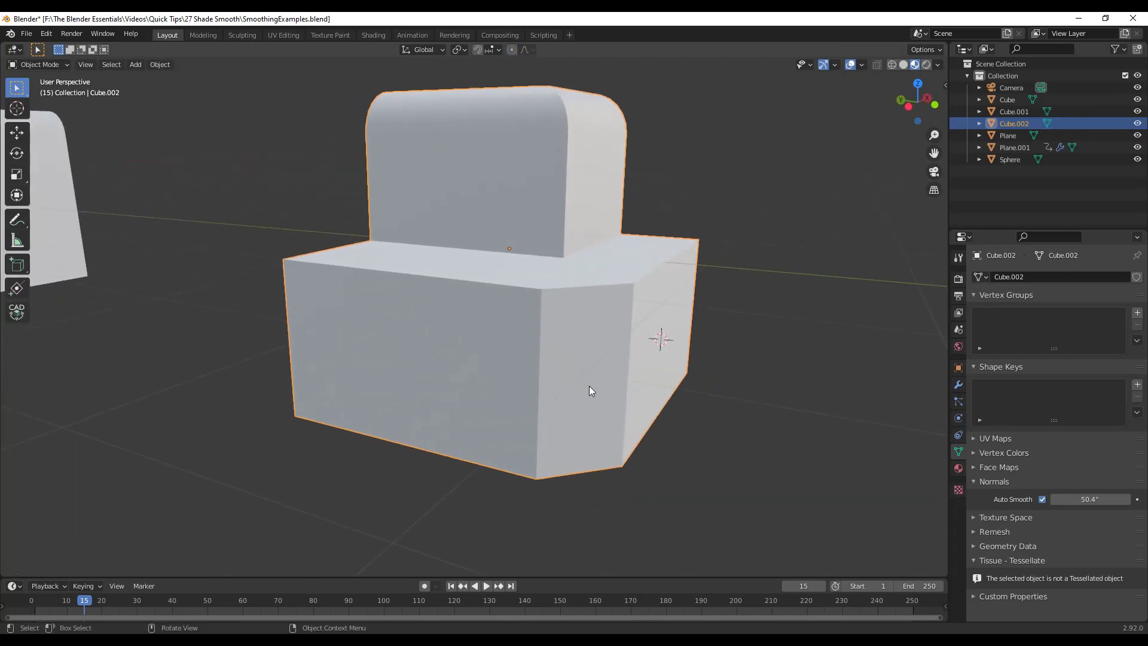
{"action": "key", "text": "Tab"}
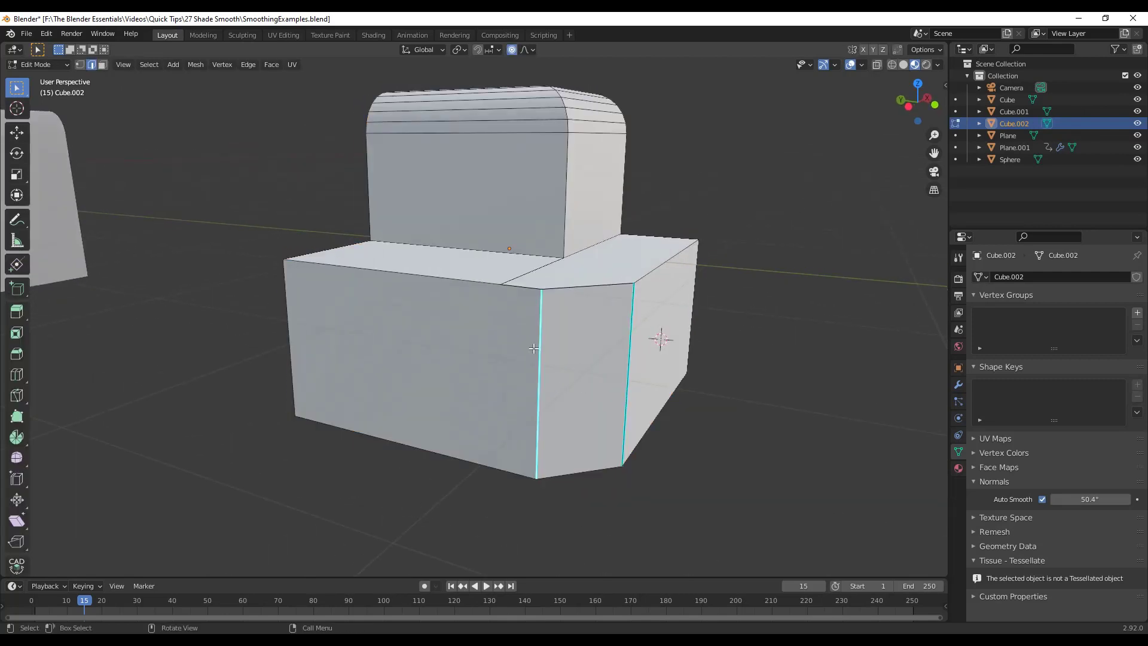
{"action": "right_click", "coordinate": [629, 358]}
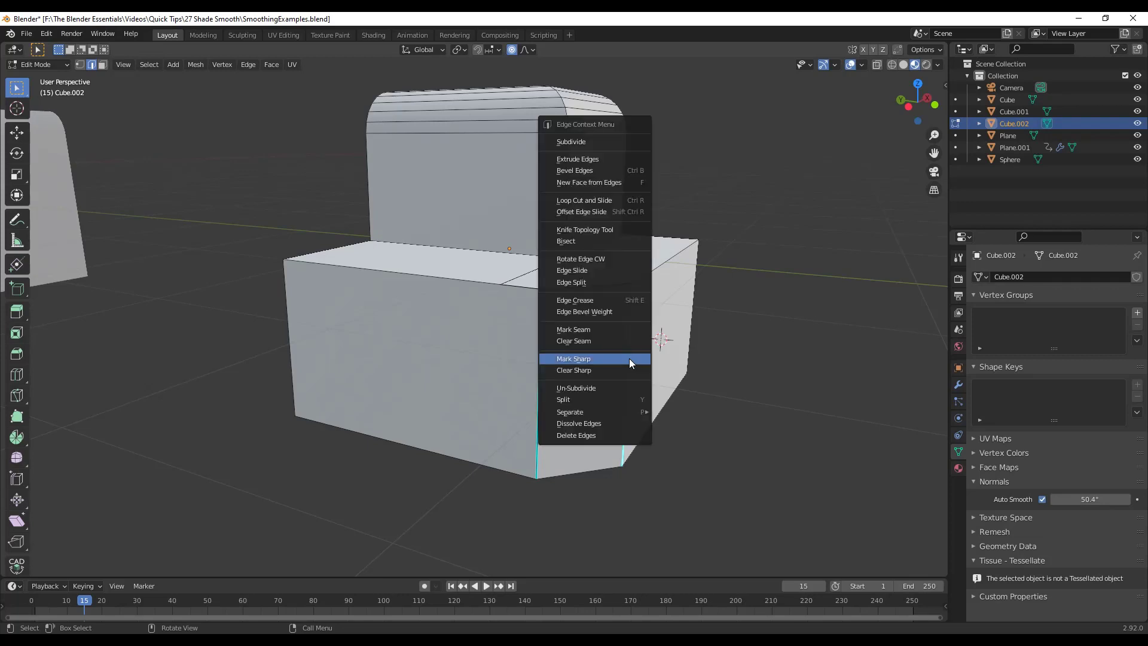
{"action": "left_click", "coordinate": [585, 362]}
{"action": "key", "text": "Tab"}
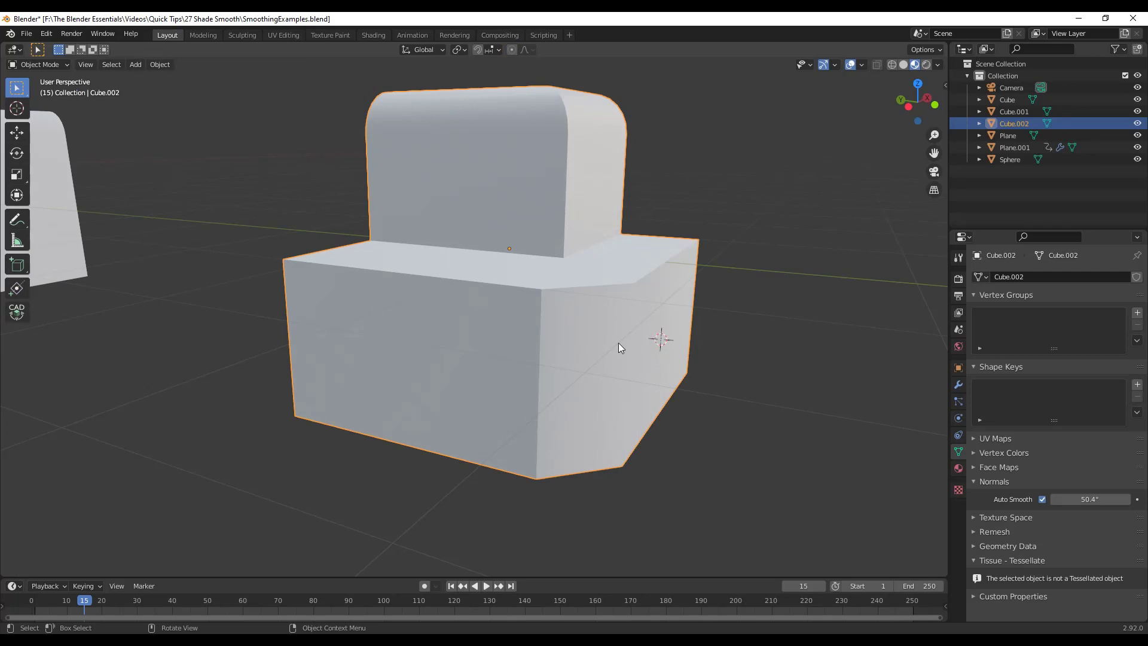
{"action": "scroll", "coordinate": [609, 346], "scroll_direction": "down", "scroll_amount": 12}
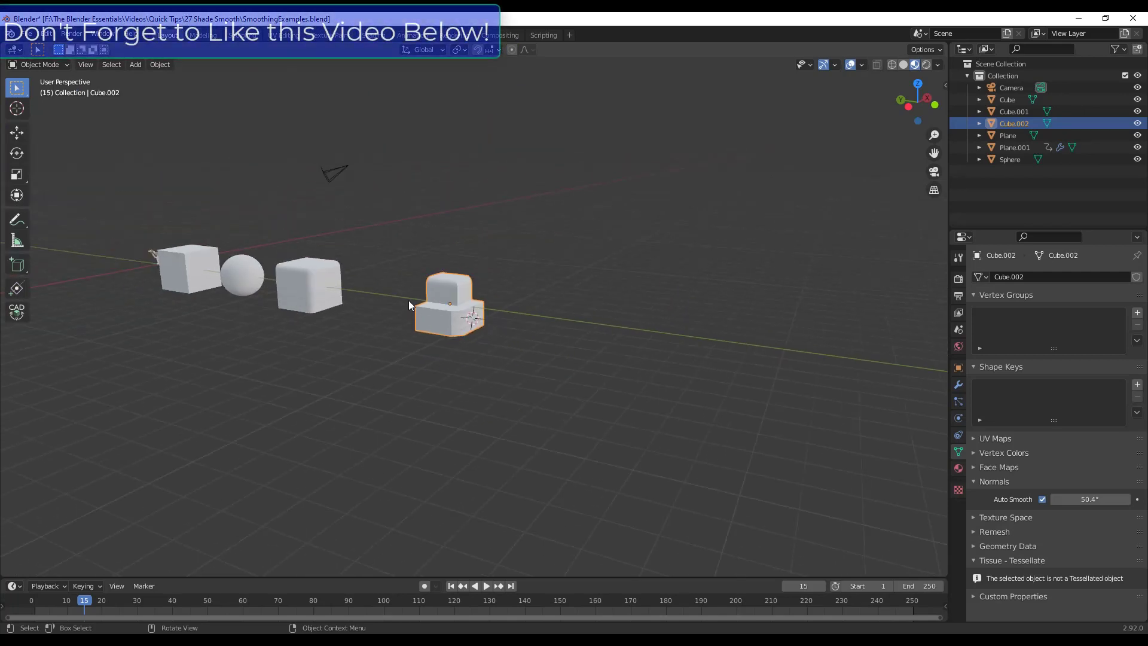
Step: Select the wavy water plane, frame it, and inspect its mesh grid in Edit Mode
{"action": "mouse_move", "coordinate": [417, 303]}
{"action": "middle_mouse_down"}
{"action": "mouse_move", "coordinate": [496, 317]}
{"action": "mouse_move", "coordinate": [816, 281]}
{"action": "middle_mouse_up"}
{"action": "left_click", "coordinate": [814, 276]}
{"action": "key", "text": "KP_Decimal"}
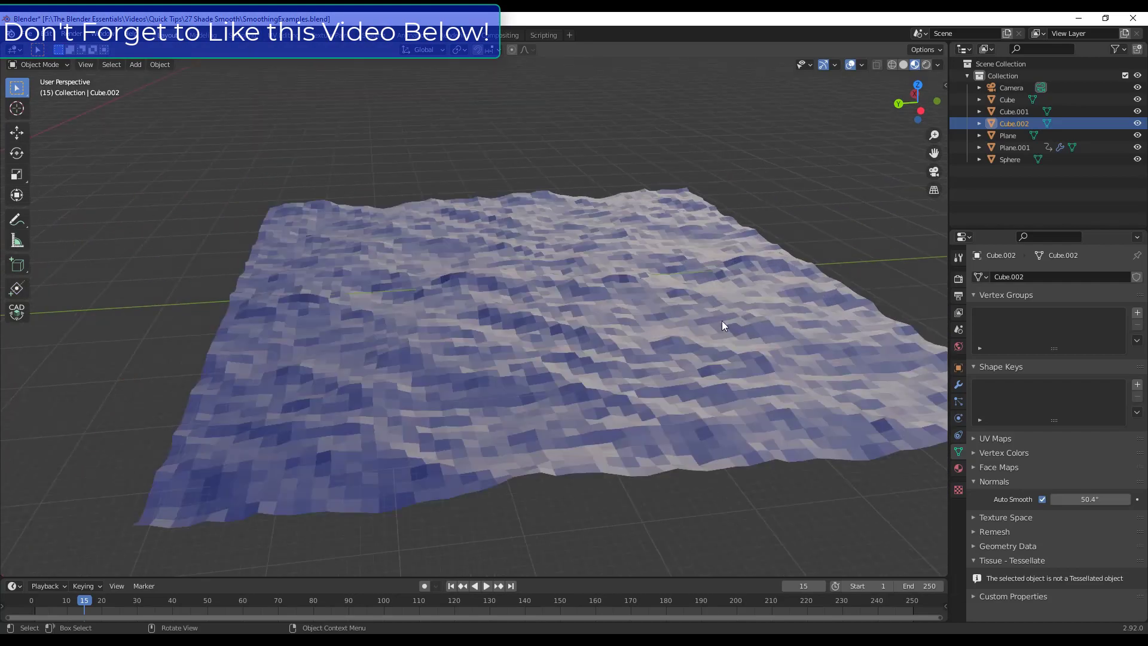
{"action": "scroll", "coordinate": [709, 318], "scroll_direction": "down", "scroll_amount": 4}
{"action": "scroll", "coordinate": [632, 254], "scroll_direction": "up", "scroll_amount": 2}
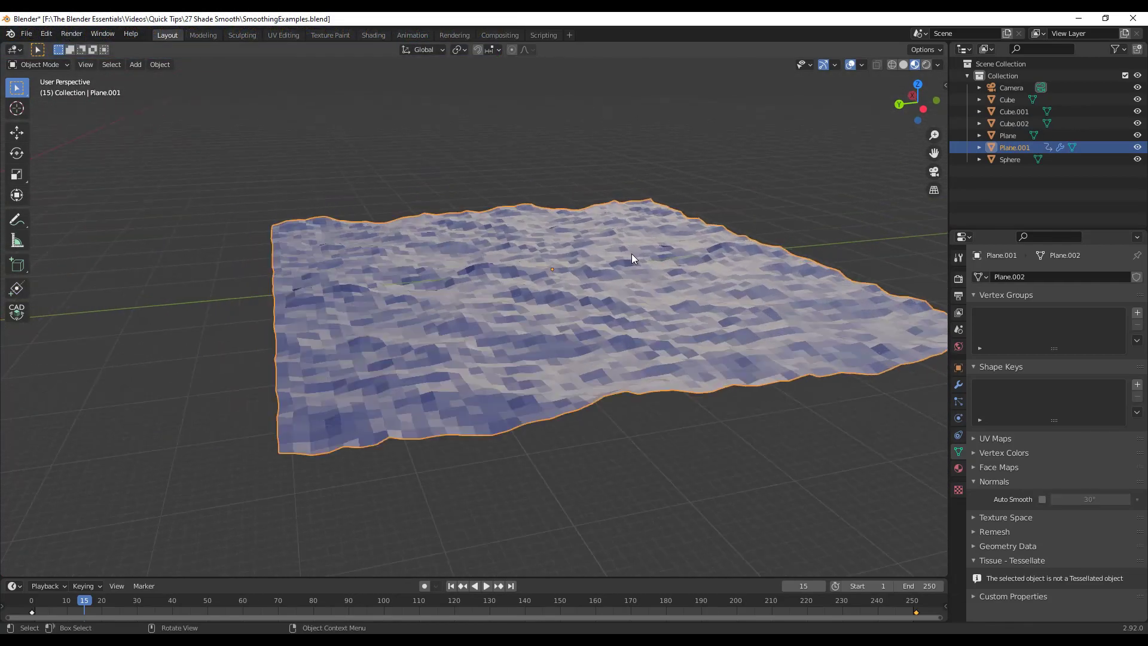
{"action": "key", "text": "Tab"}
{"action": "middle_click_drag", "start_coordinate": [609, 315], "coordinate": [598, 335]}
{"action": "key", "text": "Tab"}
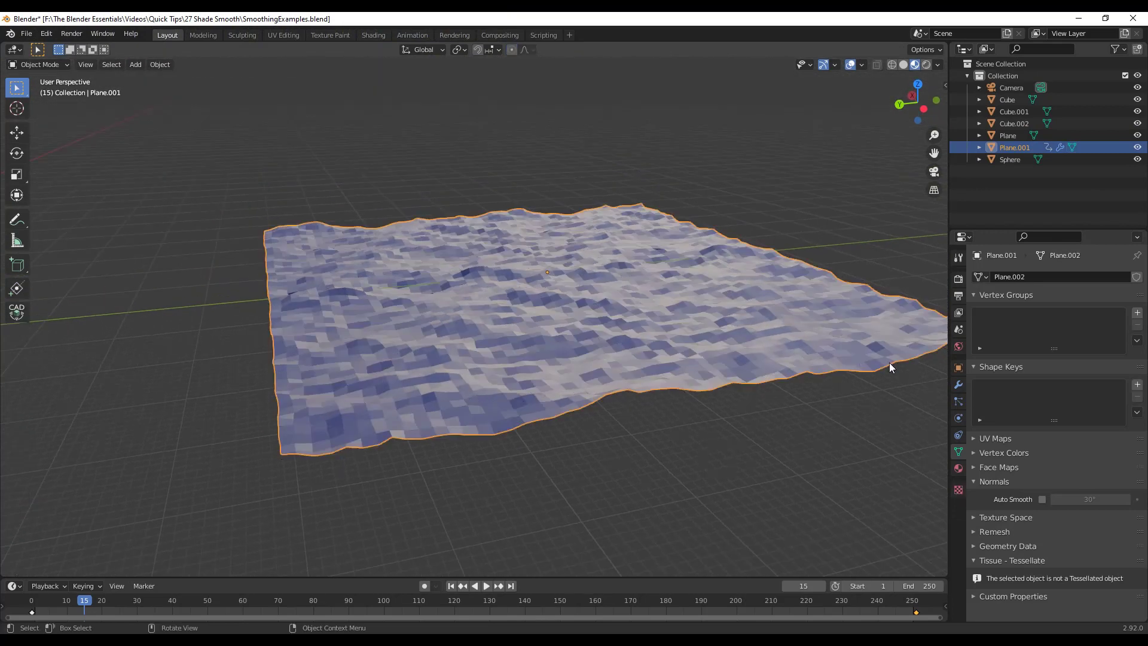
Step: Play the Ocean modifier animation, scrub back to frame 0, and collapse the Ocean panel
{"action": "left_click", "coordinate": [958, 384]}
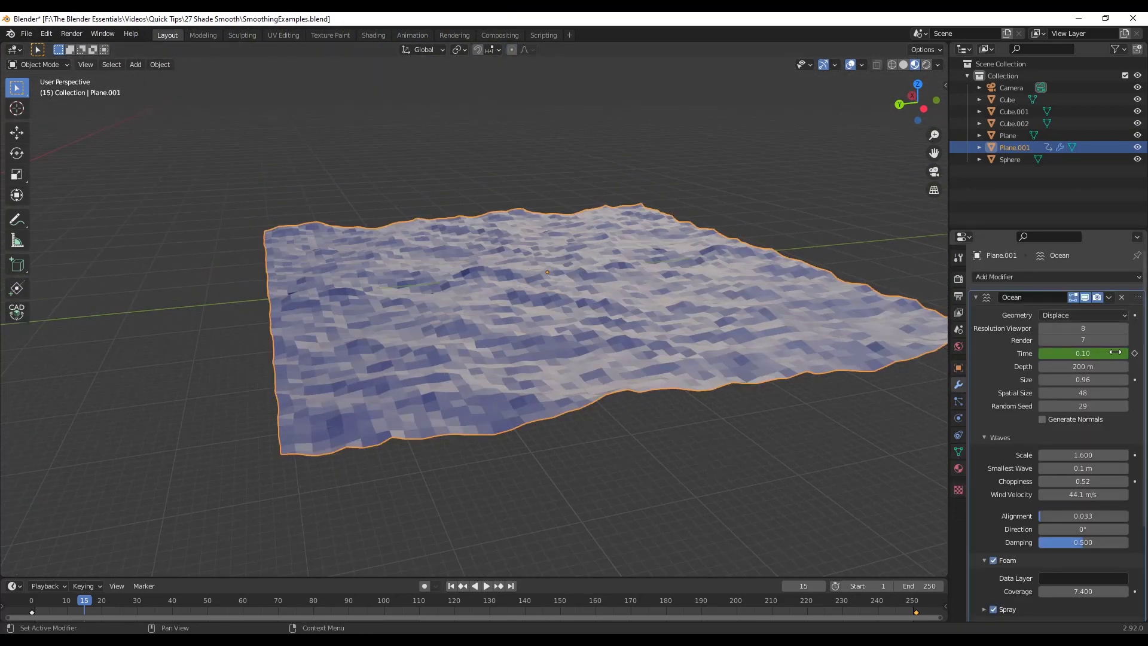
{"action": "left_click", "coordinate": [54, 605]}
{"action": "key", "text": "space"}
{"action": "key", "text": "space"}
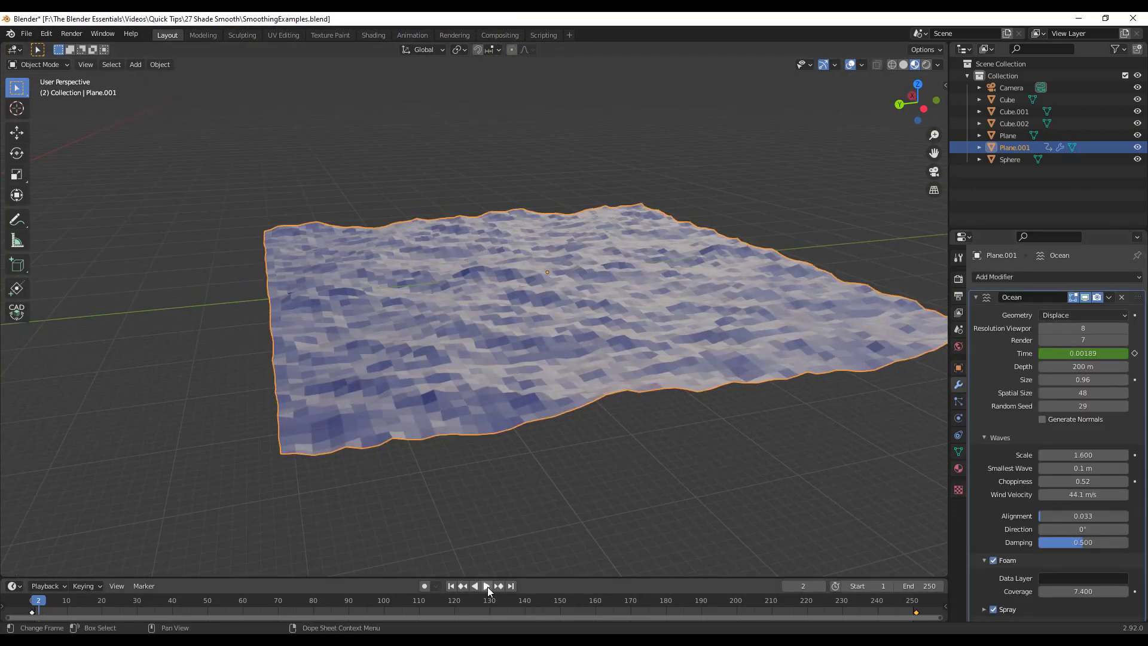
{"action": "left_click", "coordinate": [487, 586]}
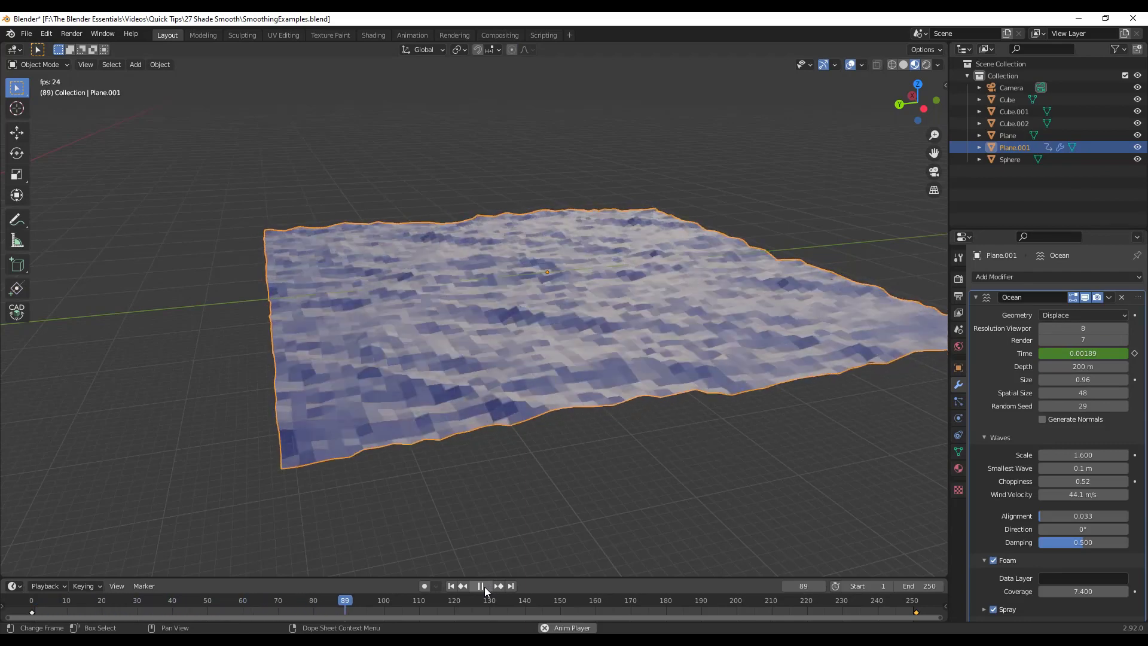
{"action": "left_click", "coordinate": [484, 586]}
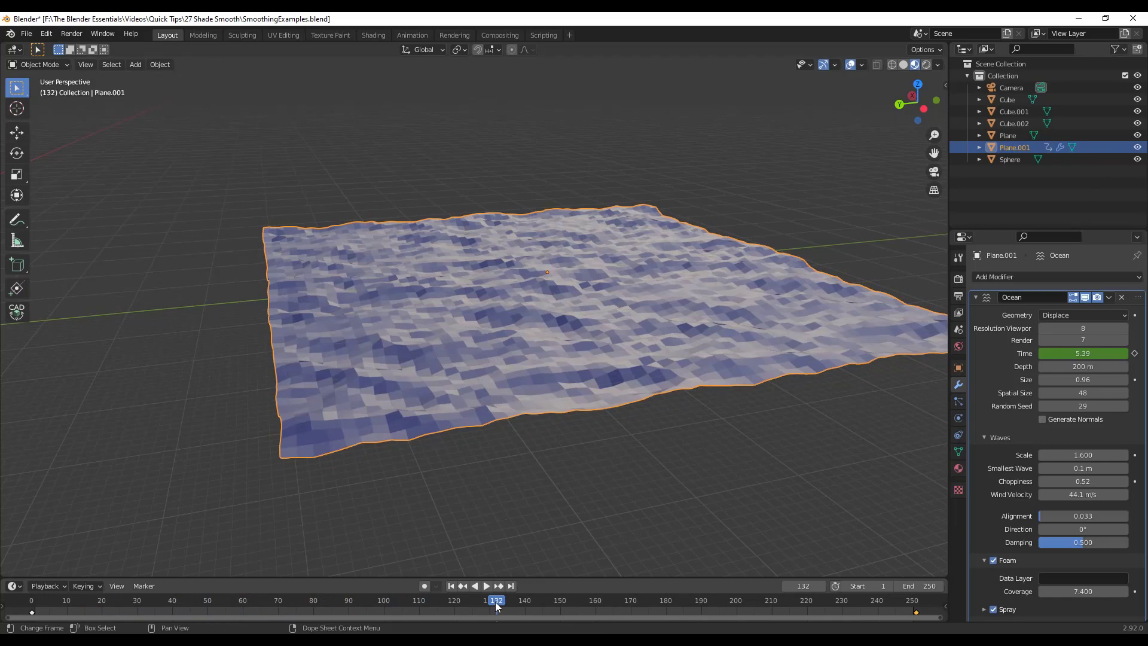
{"action": "left_click_drag", "start_coordinate": [495, 602], "coordinate": [34, 589]}
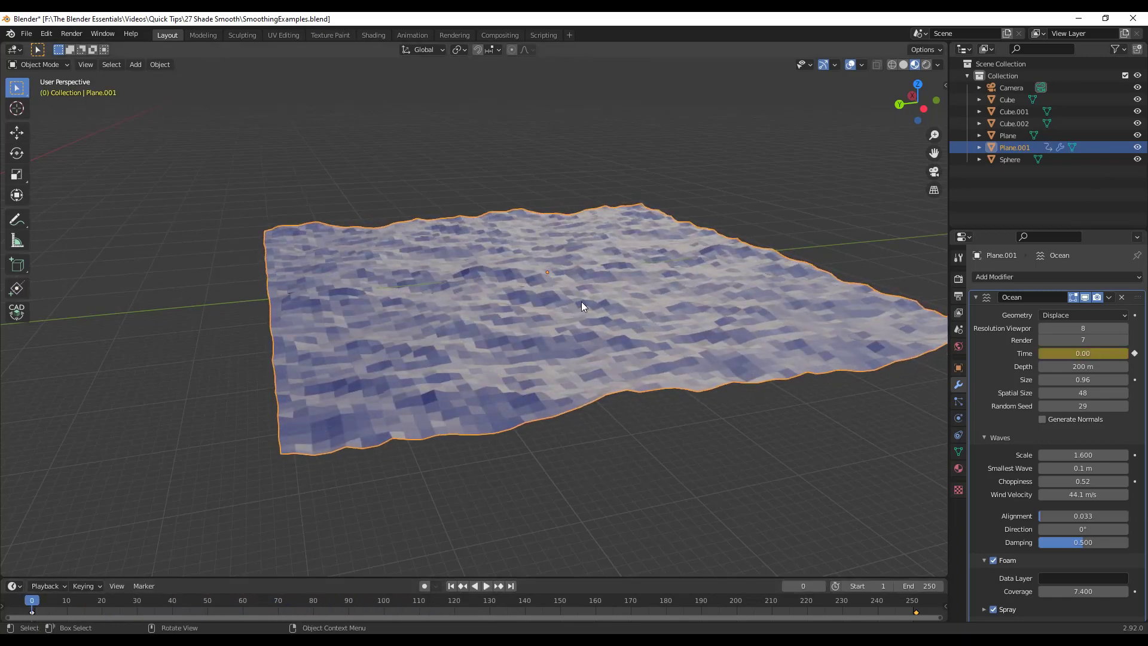
{"action": "scroll", "coordinate": [1036, 419], "scroll_direction": "down", "scroll_amount": 5}
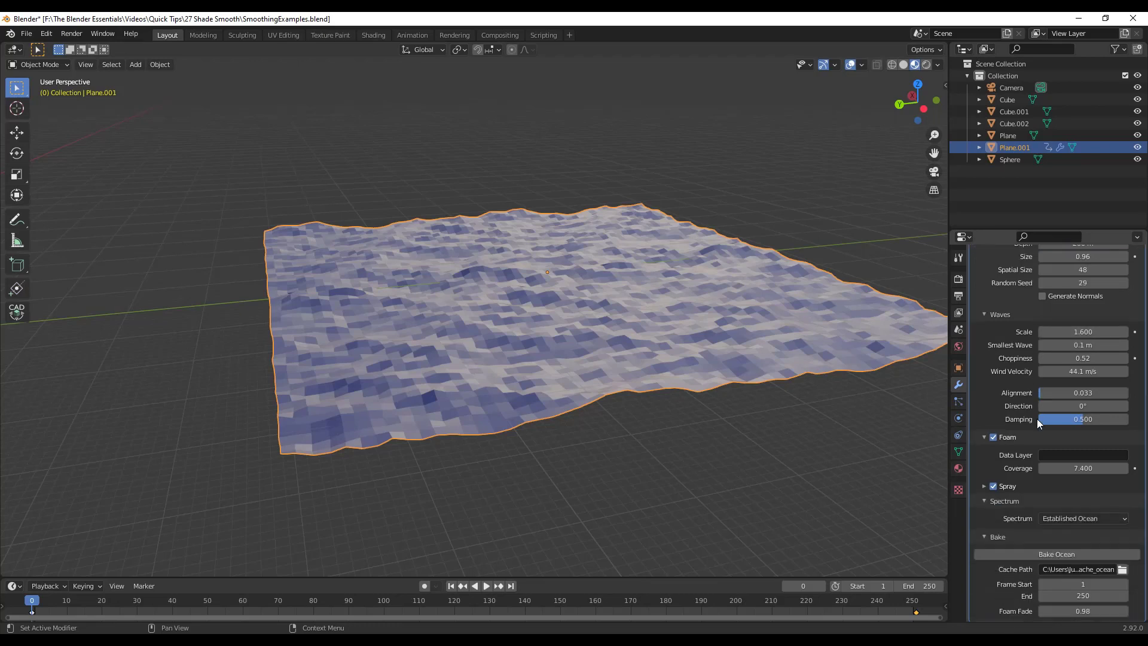
{"action": "scroll", "coordinate": [1007, 428], "scroll_direction": "up", "scroll_amount": 5}
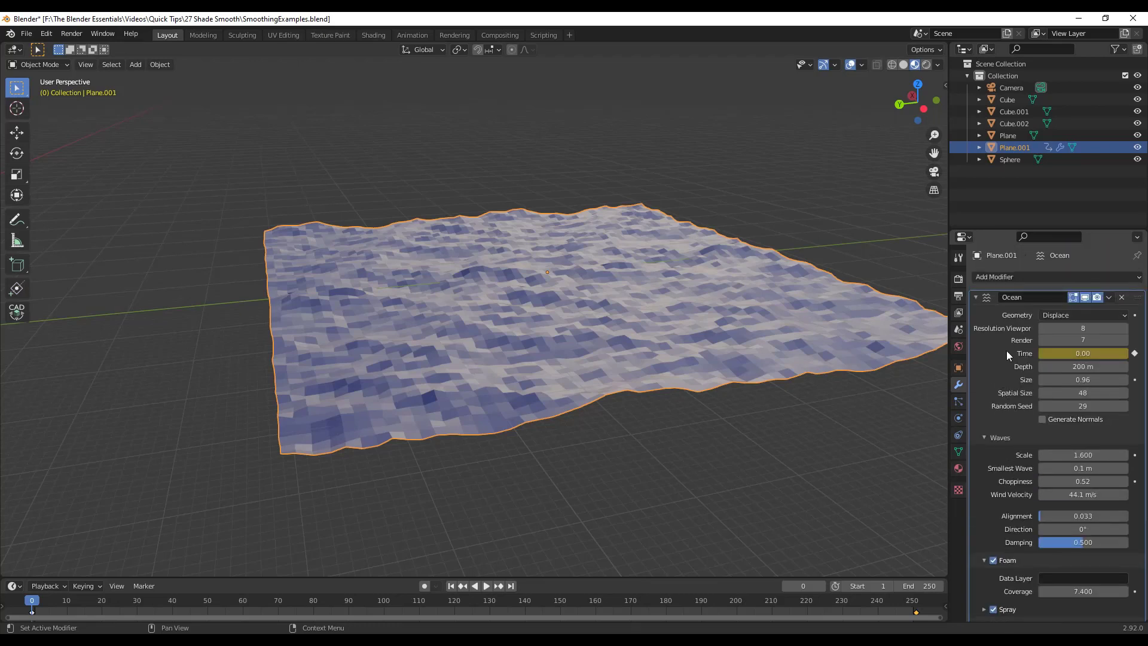
{"action": "left_click", "coordinate": [975, 298]}
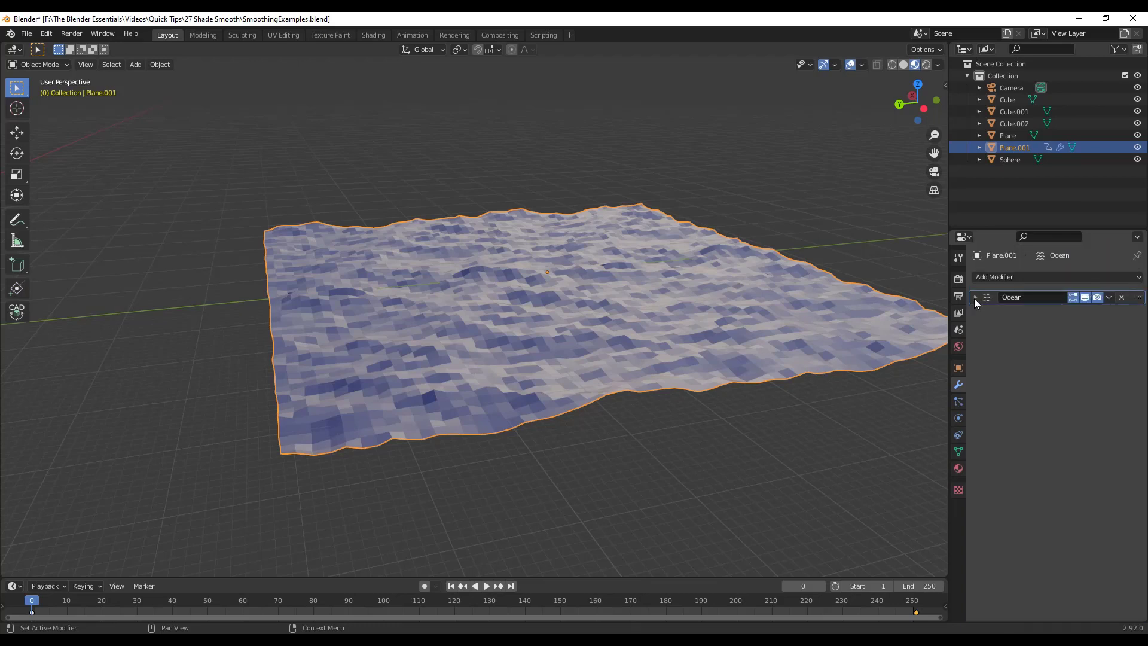
{"action": "left_click", "coordinate": [1005, 275]}
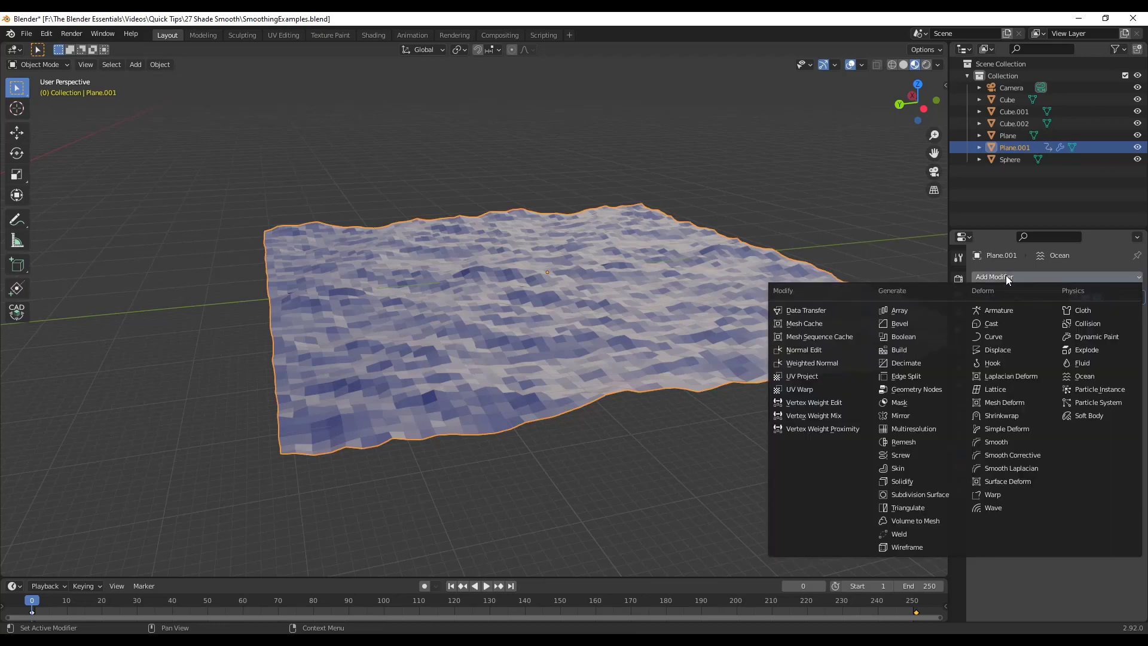
{"action": "left_click", "coordinate": [934, 499]}
{"action": "left_click", "coordinate": [1124, 347]}
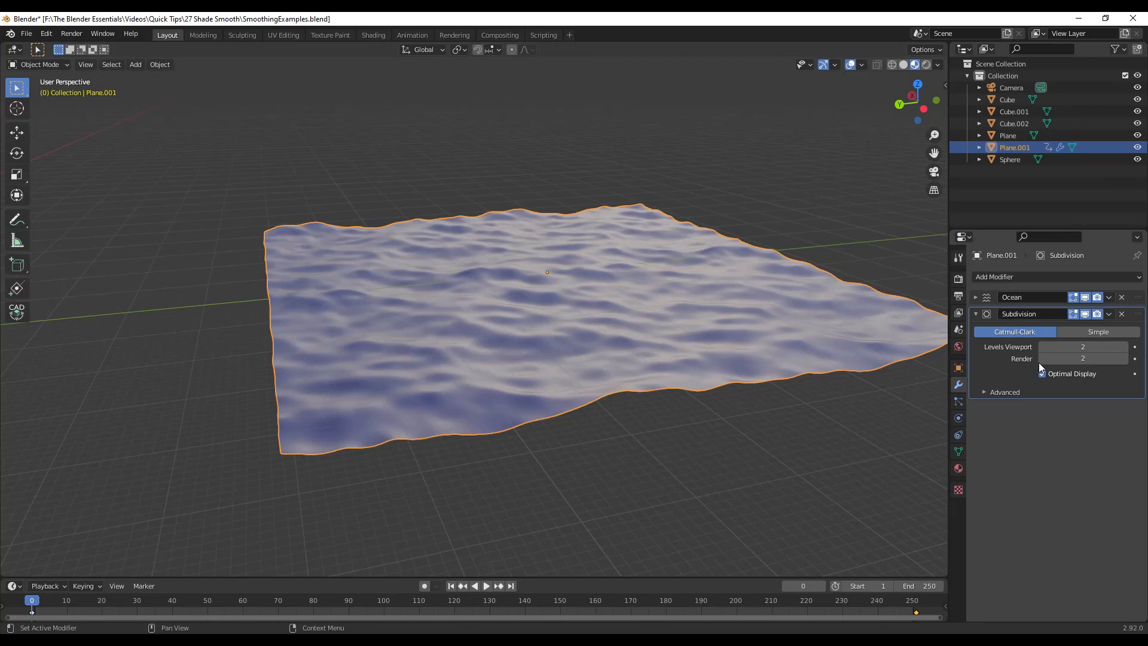
{"action": "left_click_drag", "start_coordinate": [1048, 348], "coordinate": [1026, 348]}
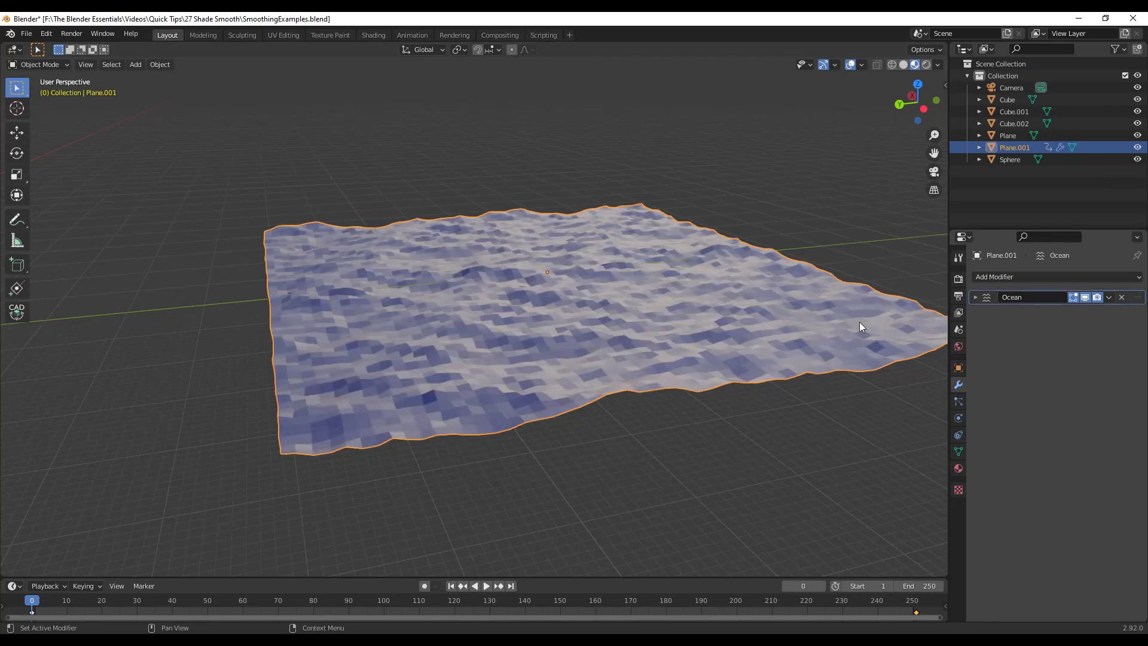
Step: Remove the Subdivision modifier and shade the ocean plane smooth
{"action": "left_click", "coordinate": [1121, 314]}
{"action": "right_click", "coordinate": [644, 326]}
{"action": "left_click", "coordinate": [645, 325]}
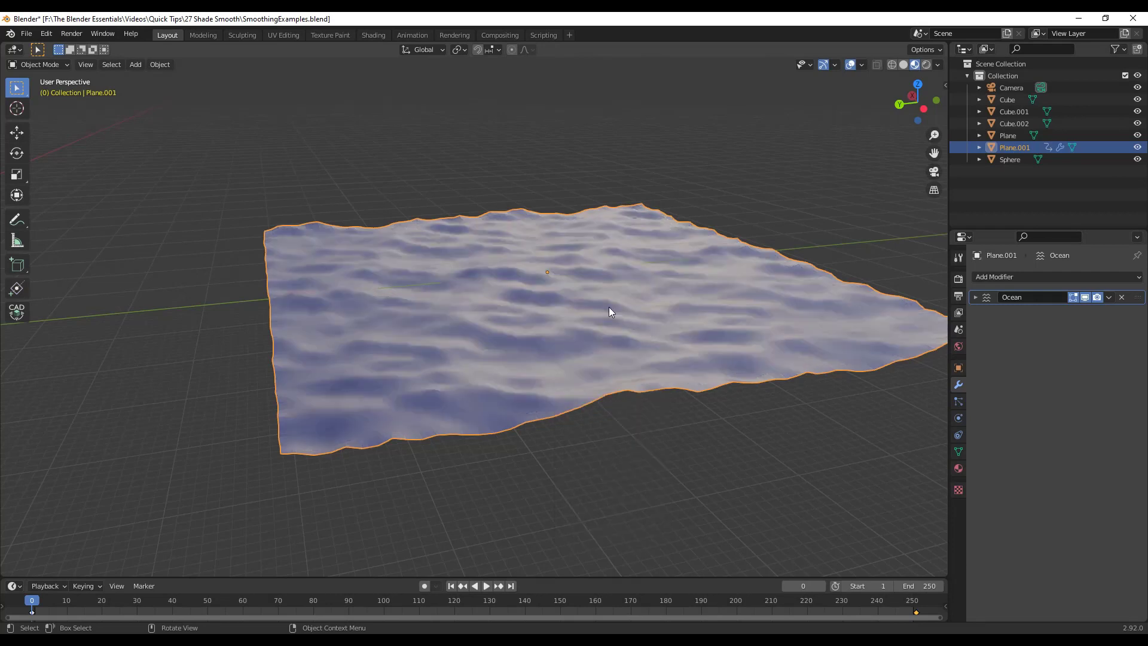
Step: Play the wave animation and stop it at frame 207
{"action": "scroll", "coordinate": [615, 293], "scroll_direction": "up", "scroll_amount": 5}
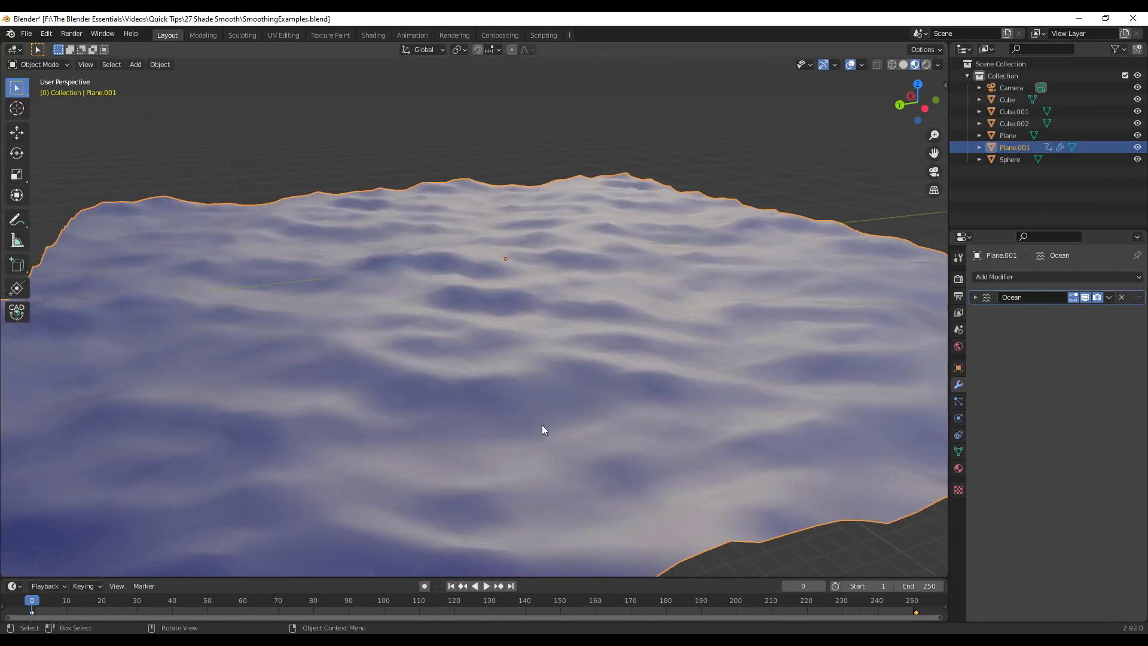
{"action": "left_click", "coordinate": [486, 586]}
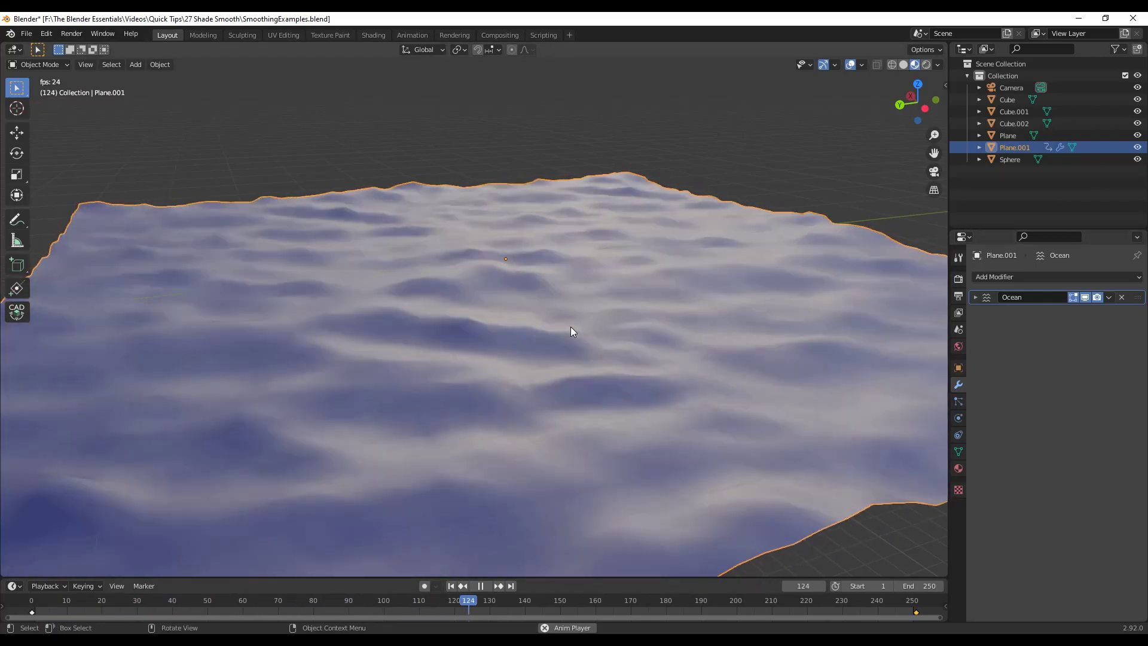
{"action": "scroll", "coordinate": [717, 311], "scroll_direction": "down", "scroll_amount": 4}
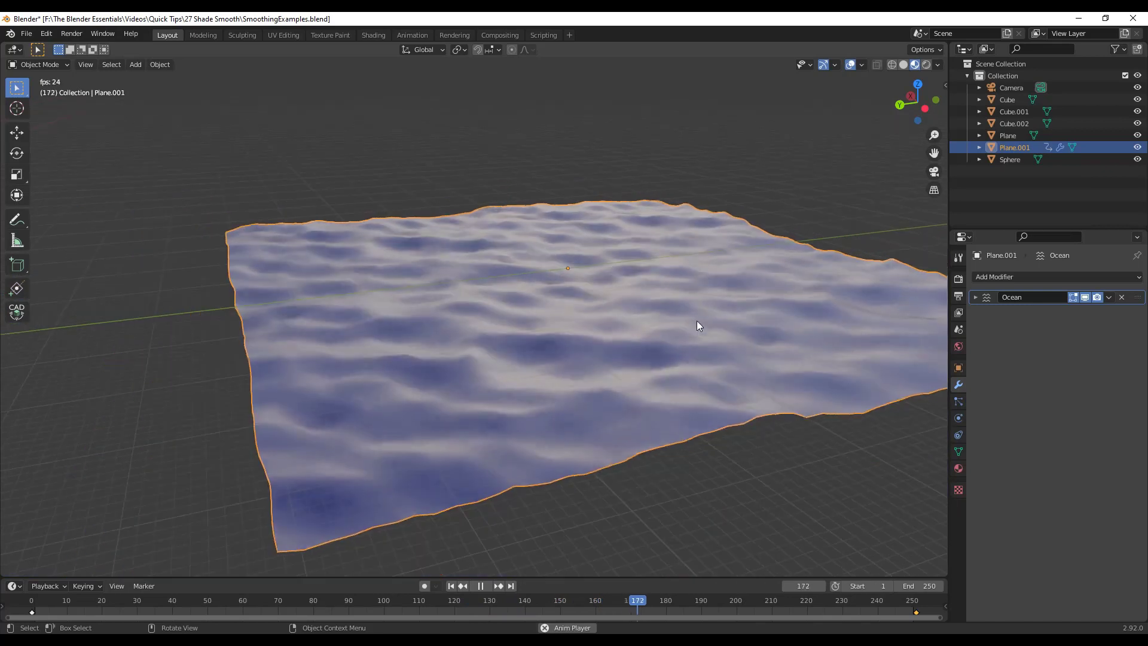
{"action": "scroll", "coordinate": [657, 419], "scroll_direction": "up", "scroll_amount": 2}
{"action": "left_click", "coordinate": [479, 587]}
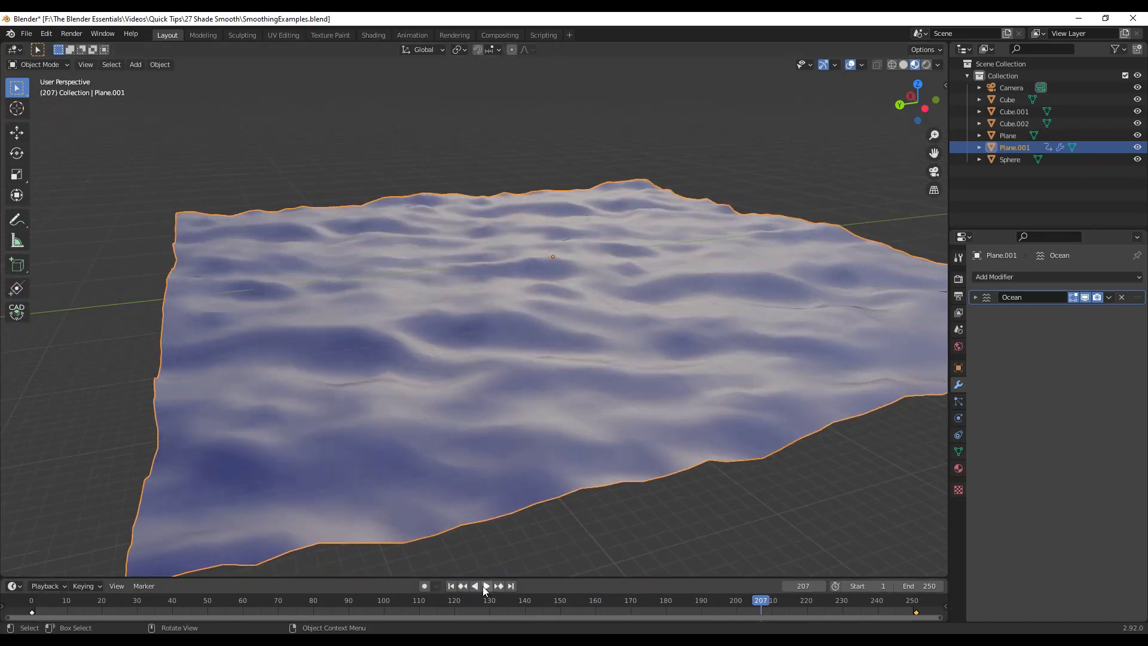